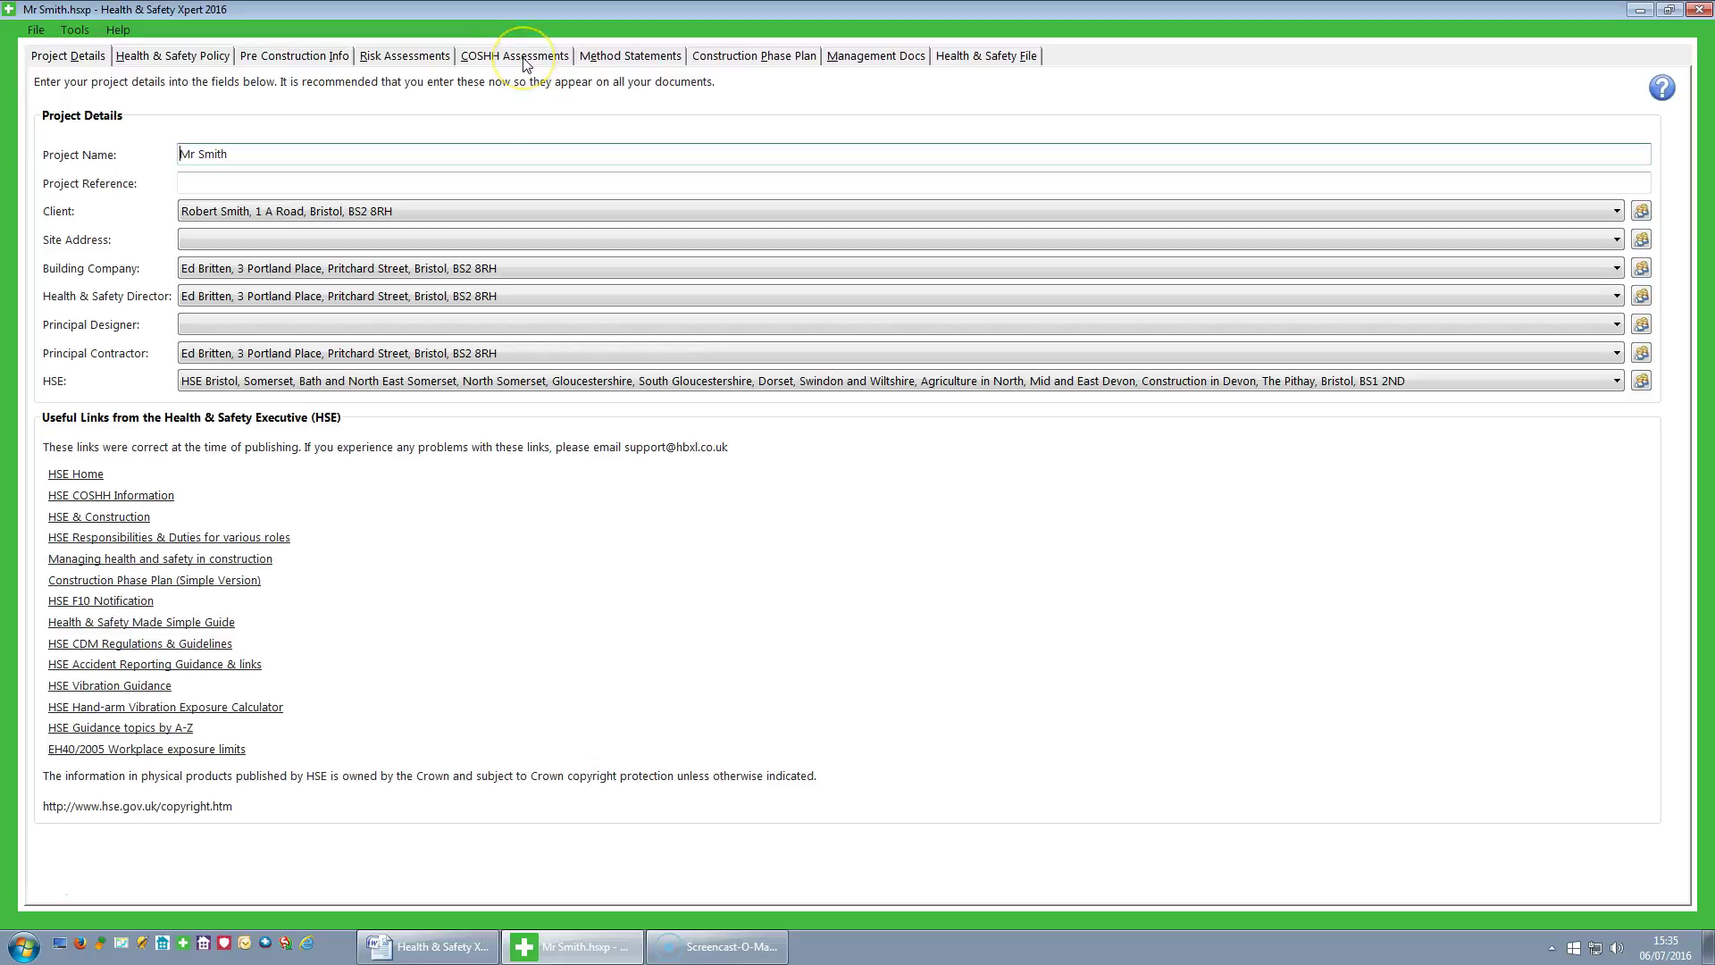
- Open the project's COSHH assessments and browse the library documents available to add, closing the list without adding any
left_click(527, 61)
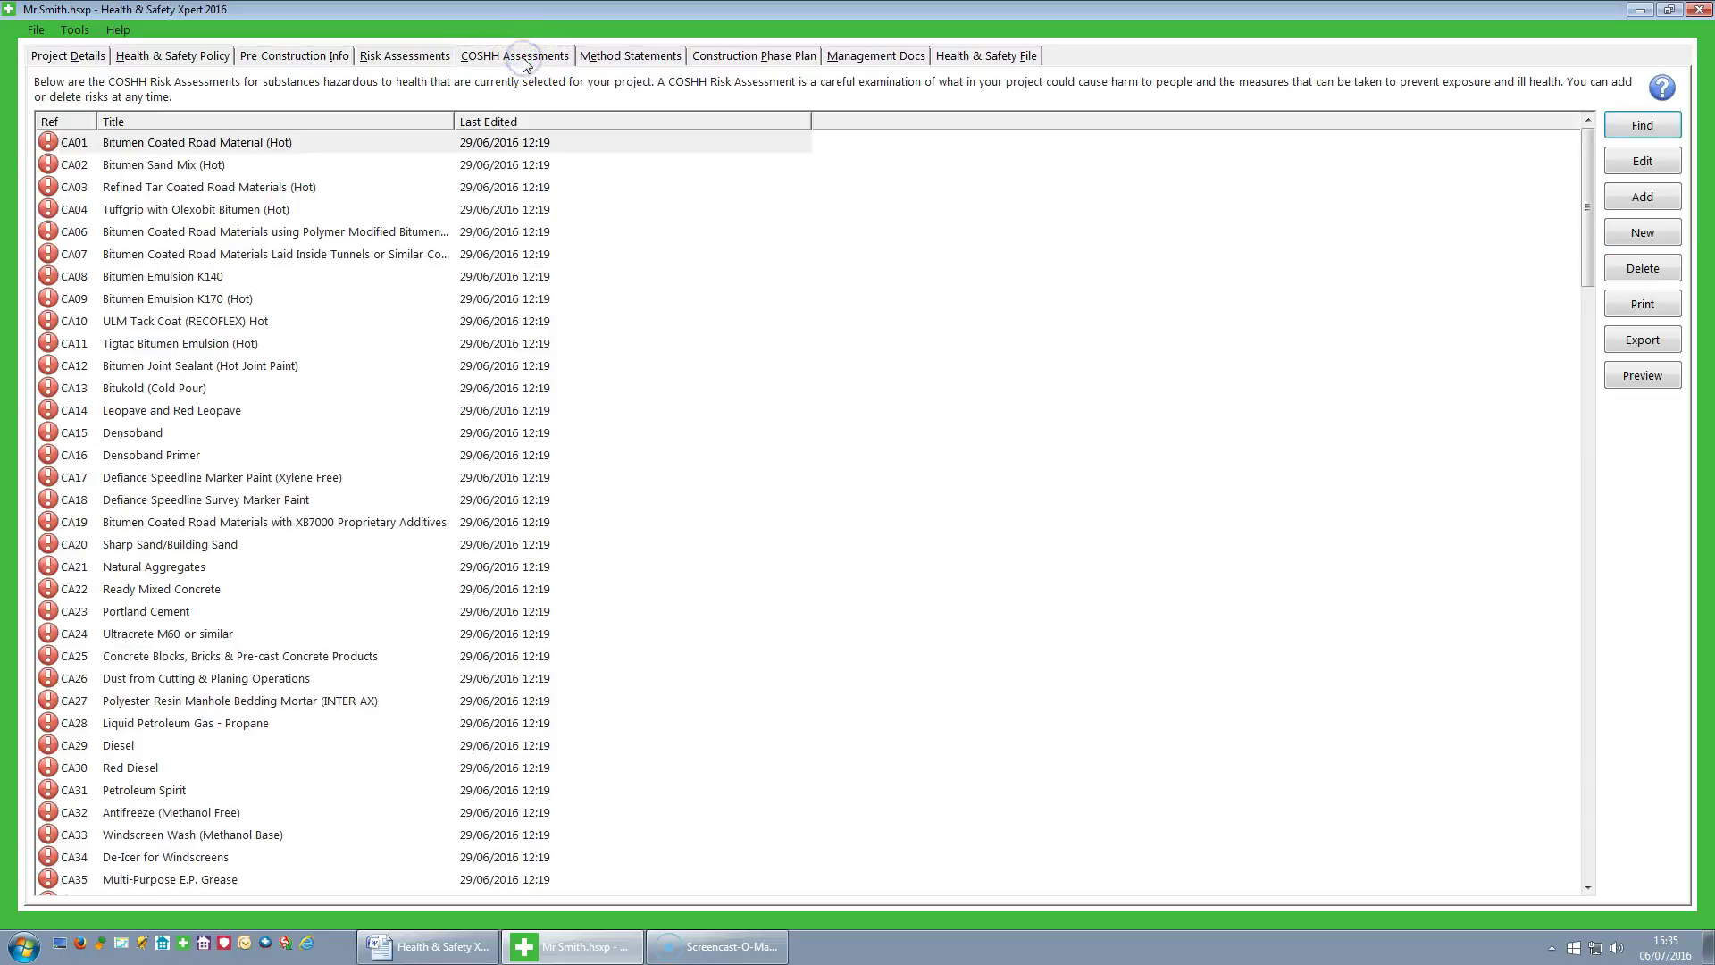
left_click(538, 85)
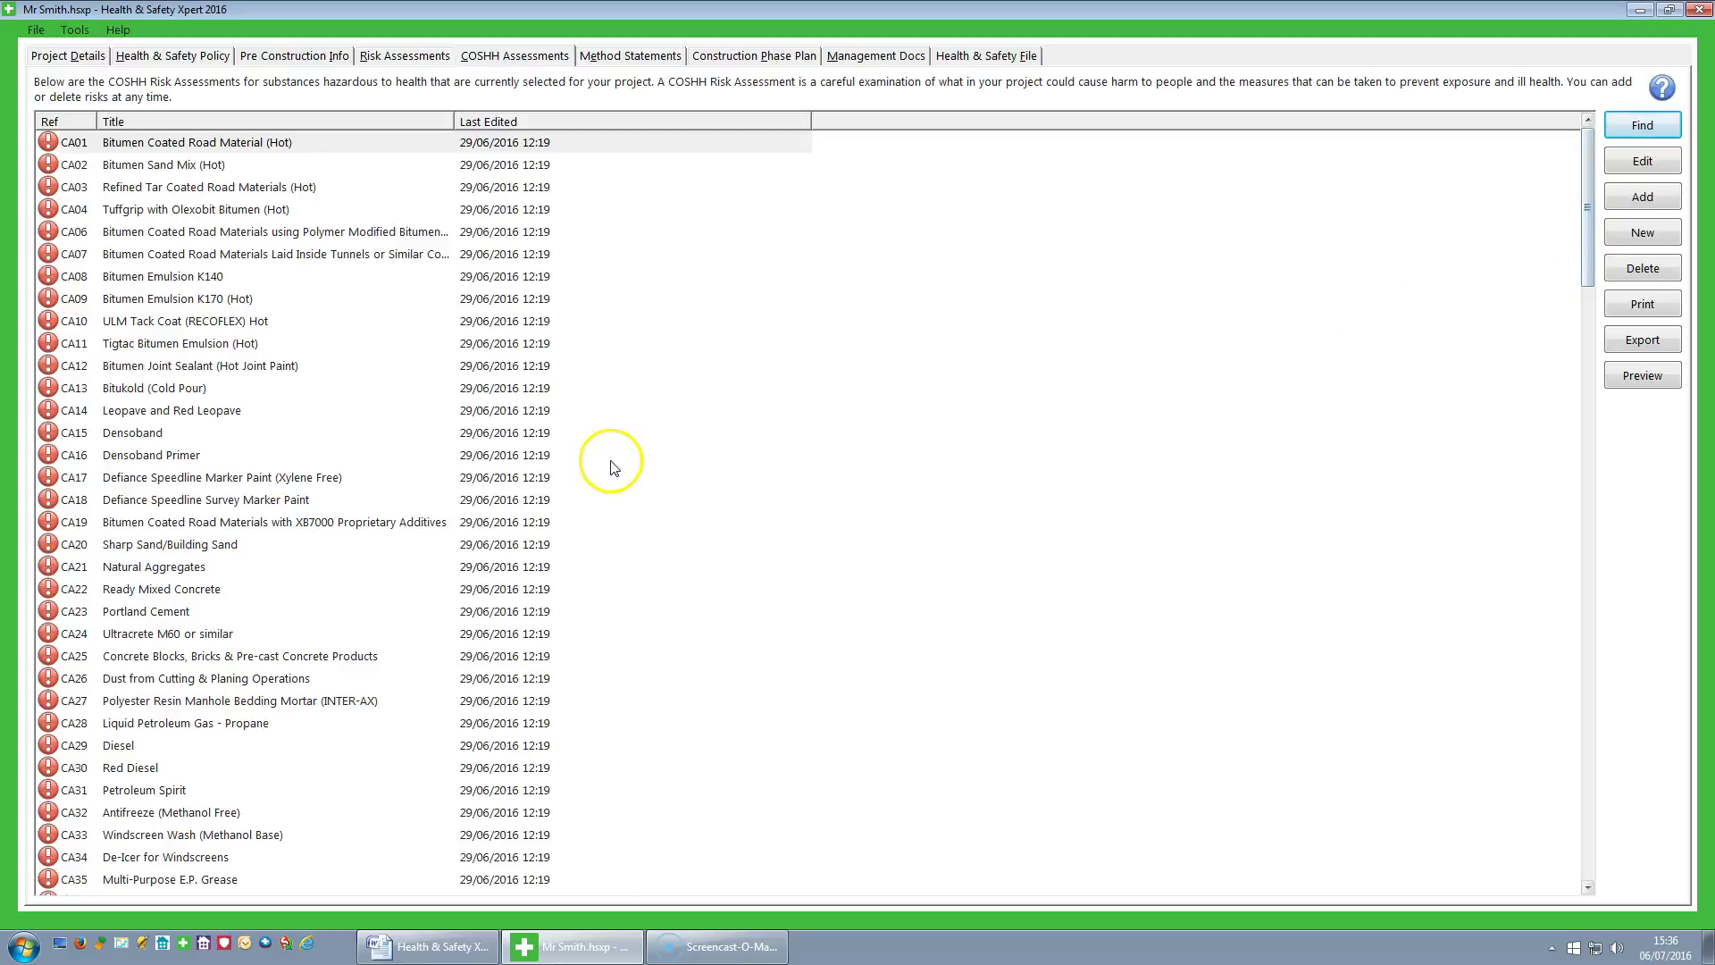
left_click(1652, 198)
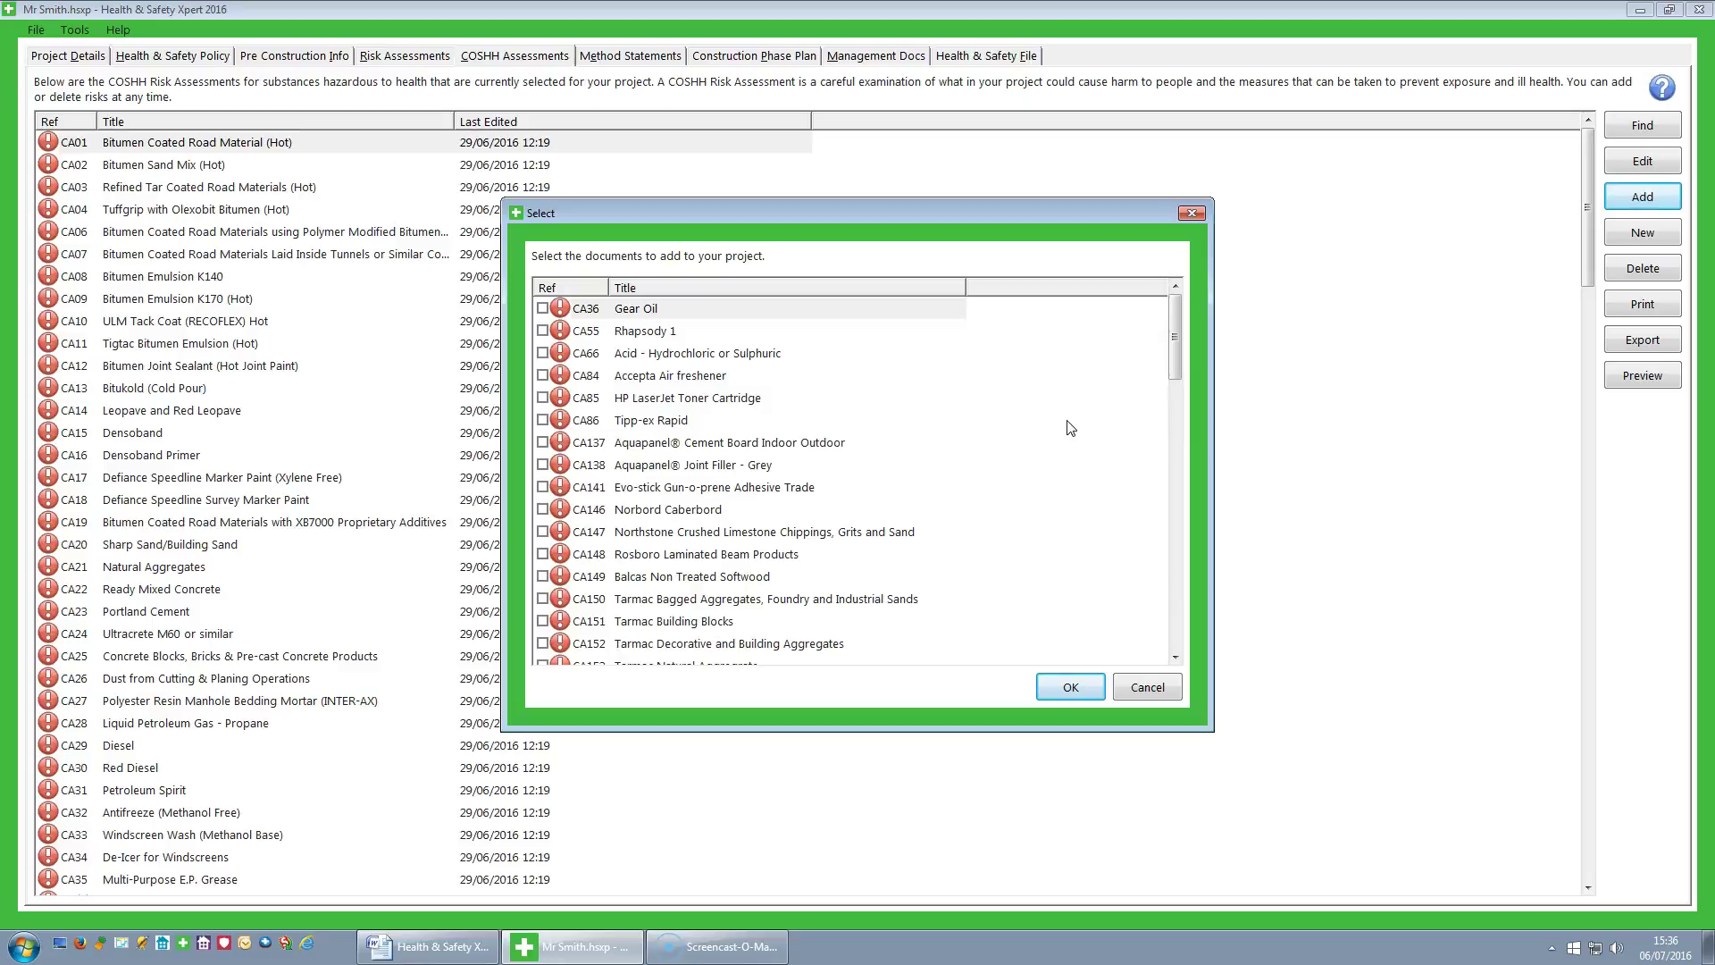
left_click(1189, 352)
left_click_drag(1176, 329, 1176, 591)
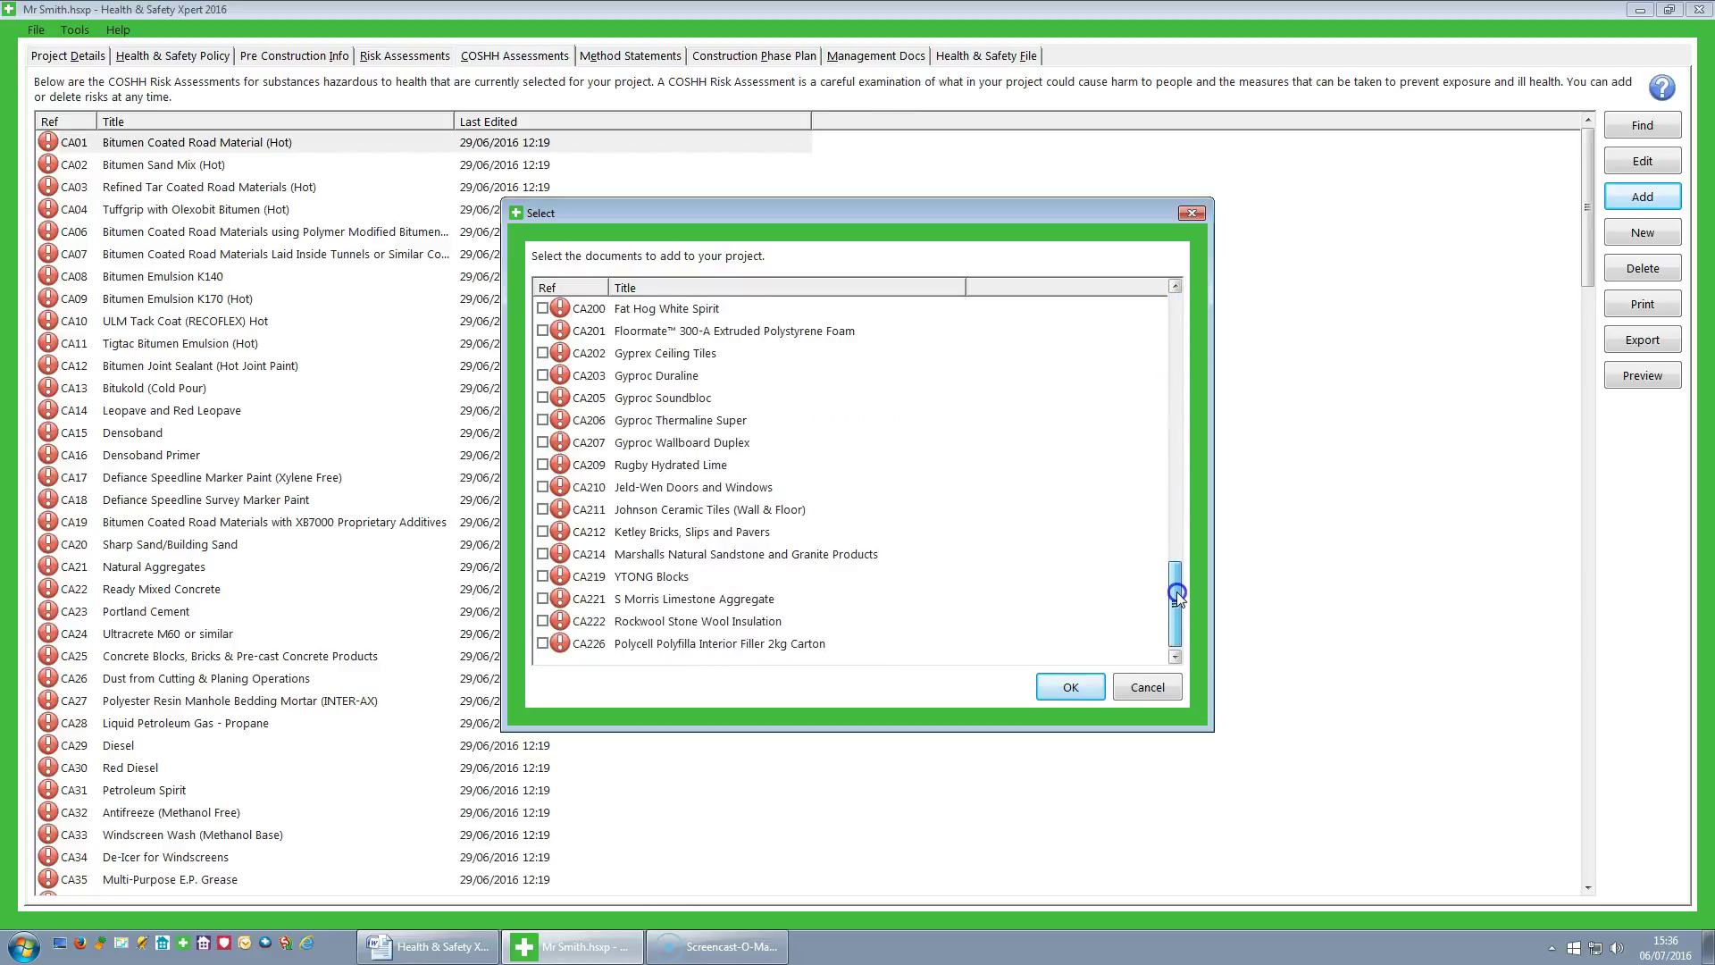
left_click(1147, 687)
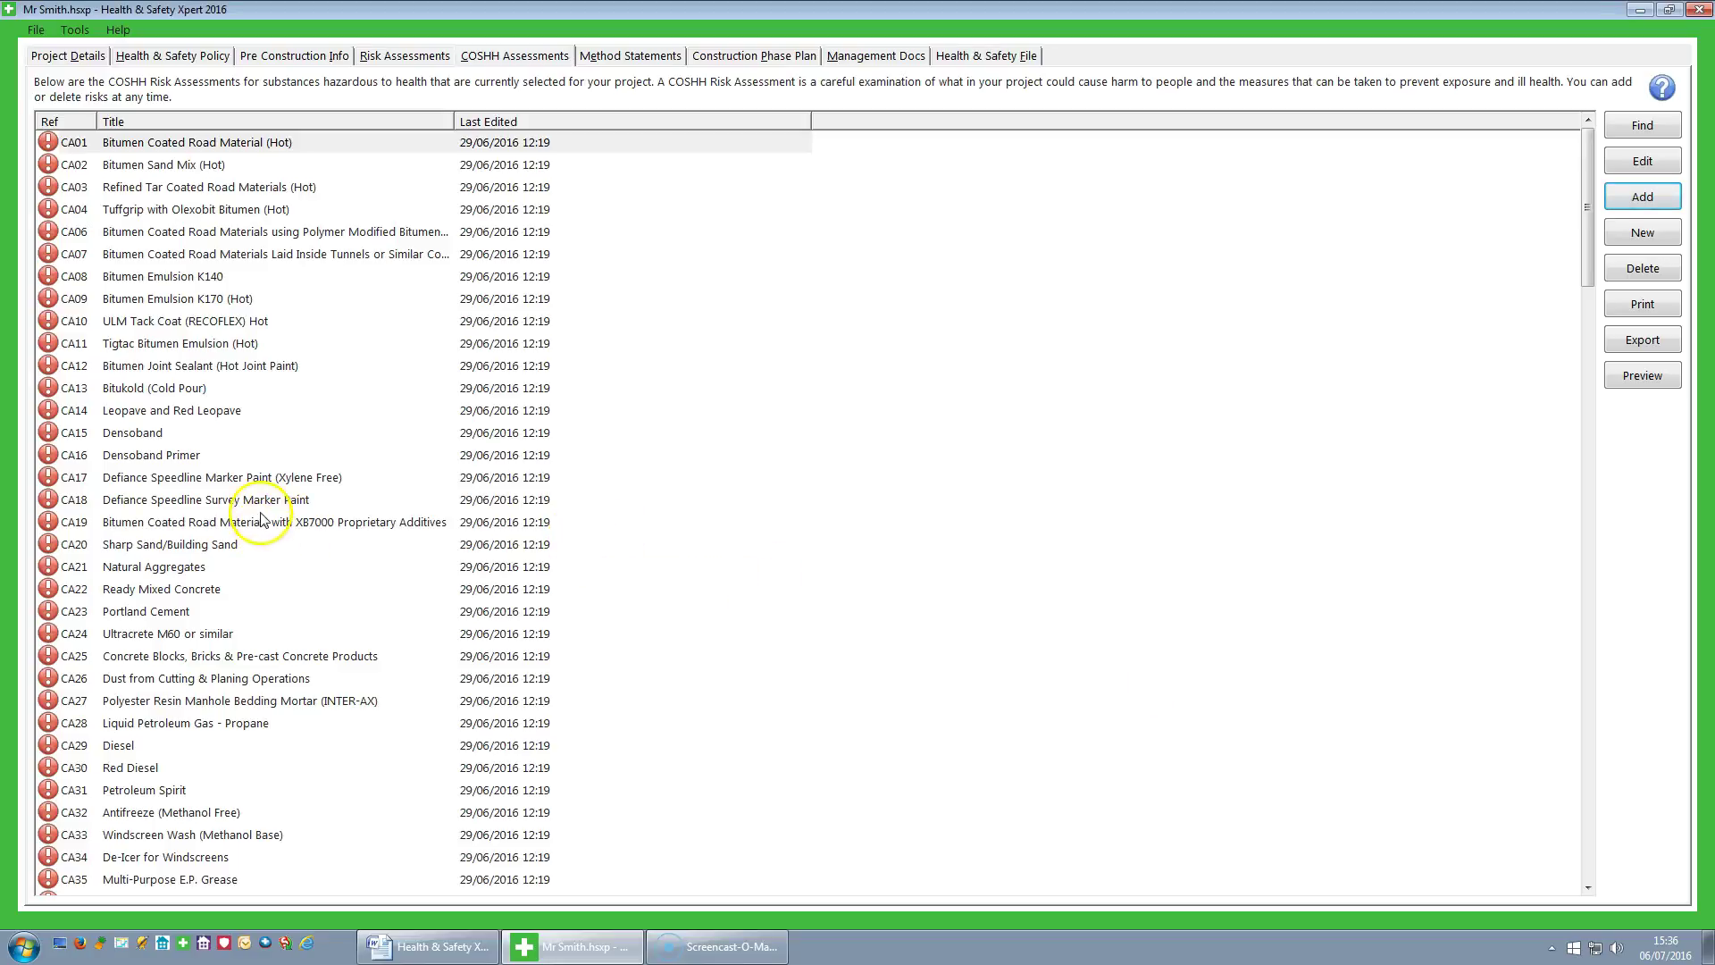
- Start a PDF export of COSHH assessments and choose documents CA13 to CA17
left_click(206, 456)
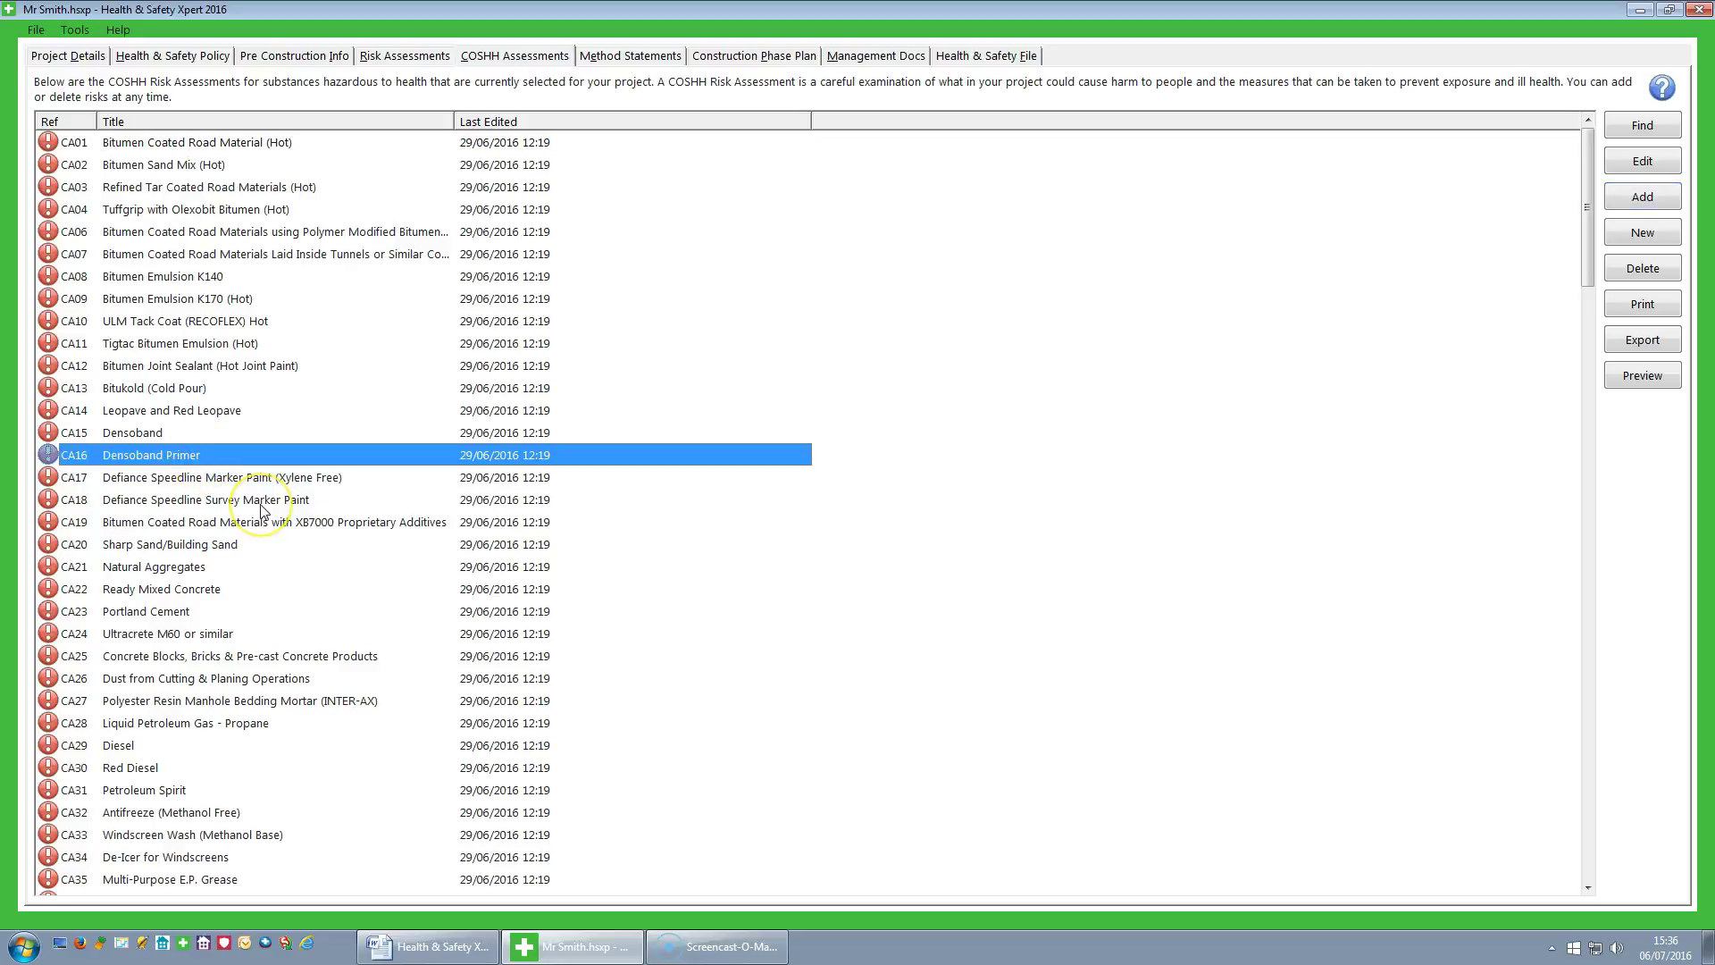
scroll(261, 511, "down", 10)
scroll(261, 511, "down", 3)
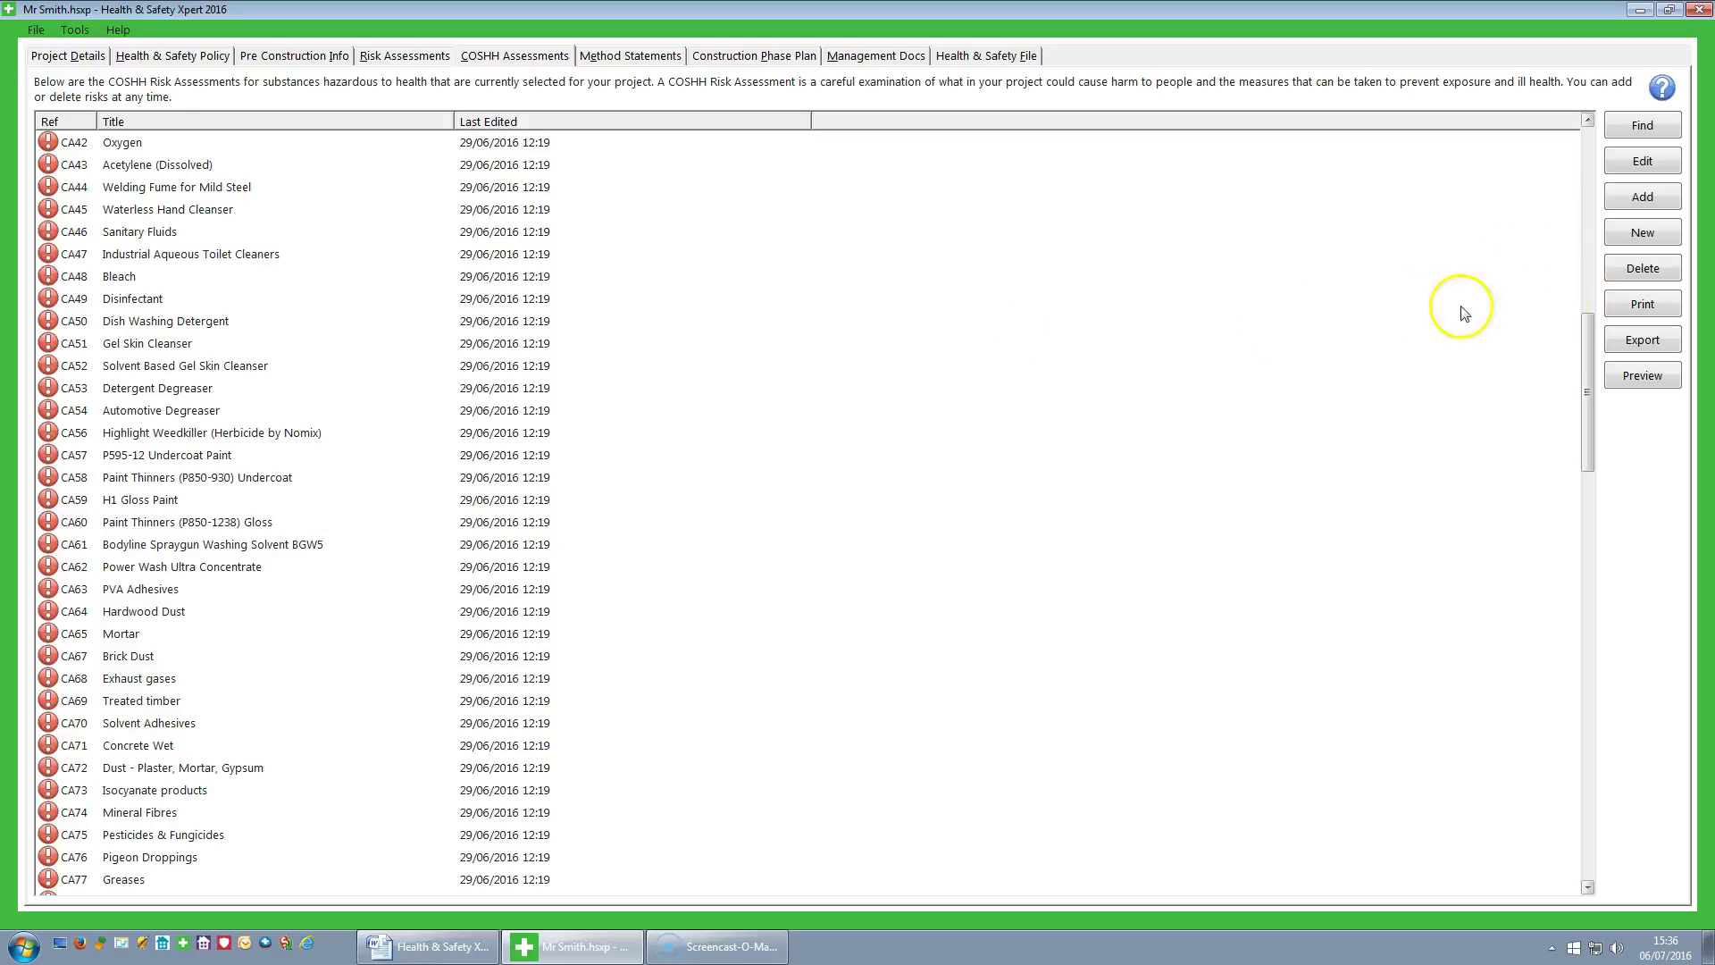
left_click(1640, 342)
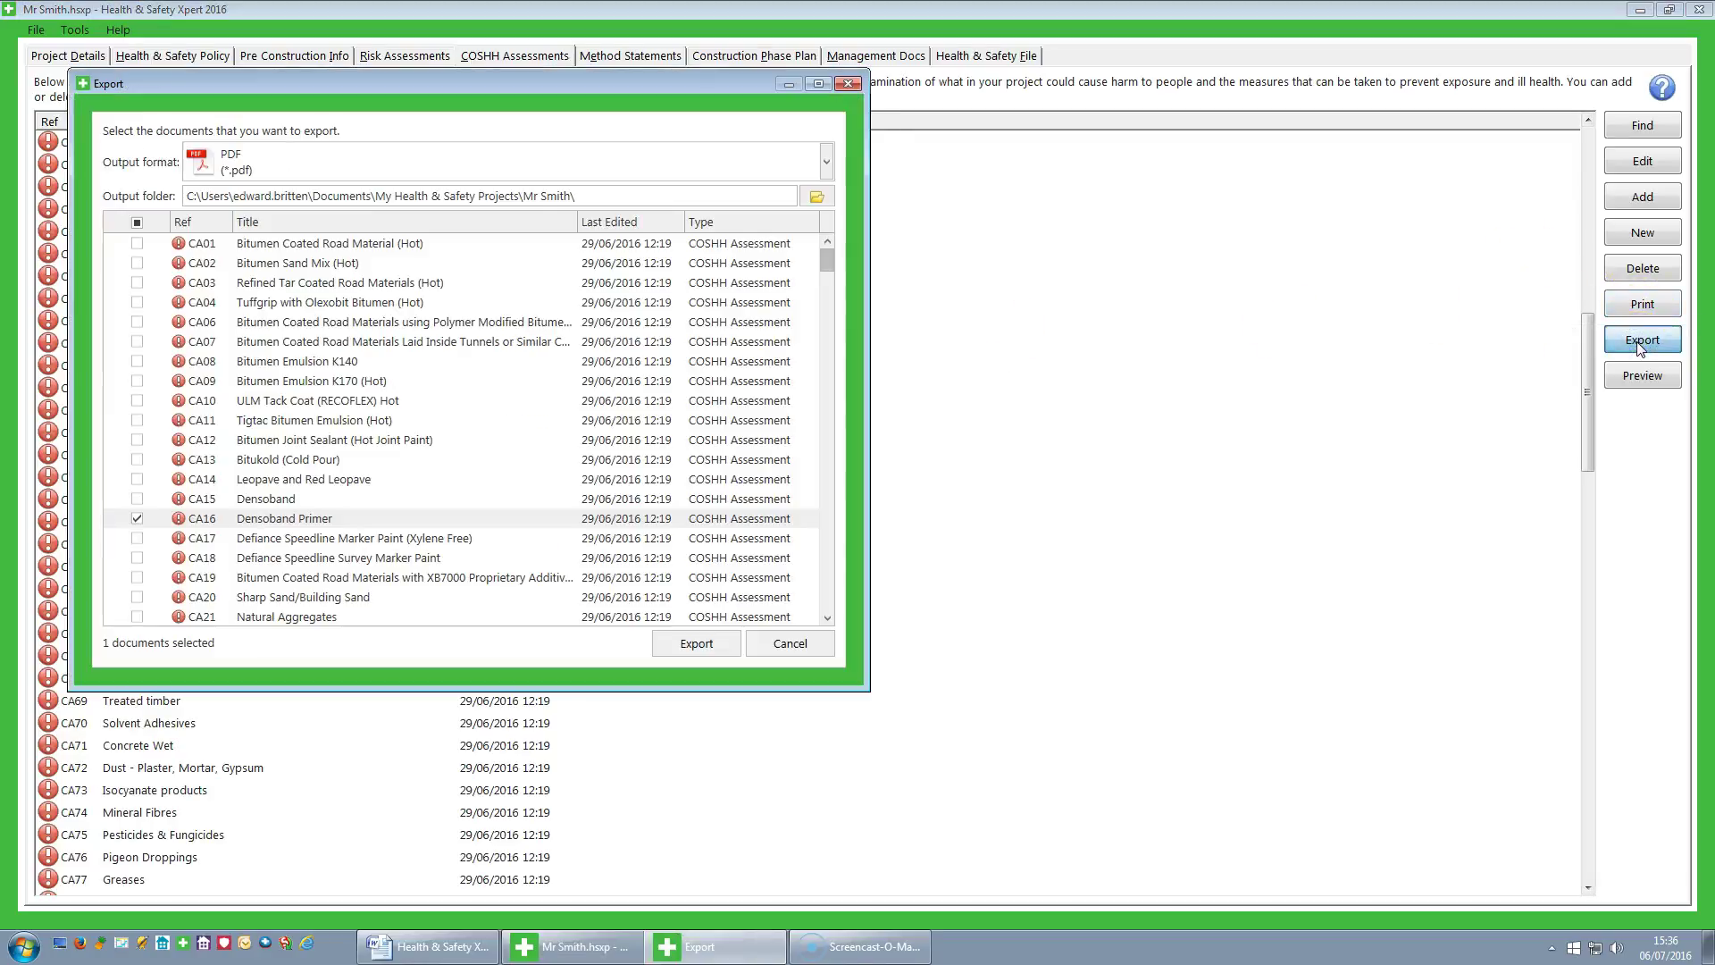
left_click(136, 459)
left_click(137, 478)
left_click(137, 498)
left_click(137, 537)
scroll(147, 518, "down", 3)
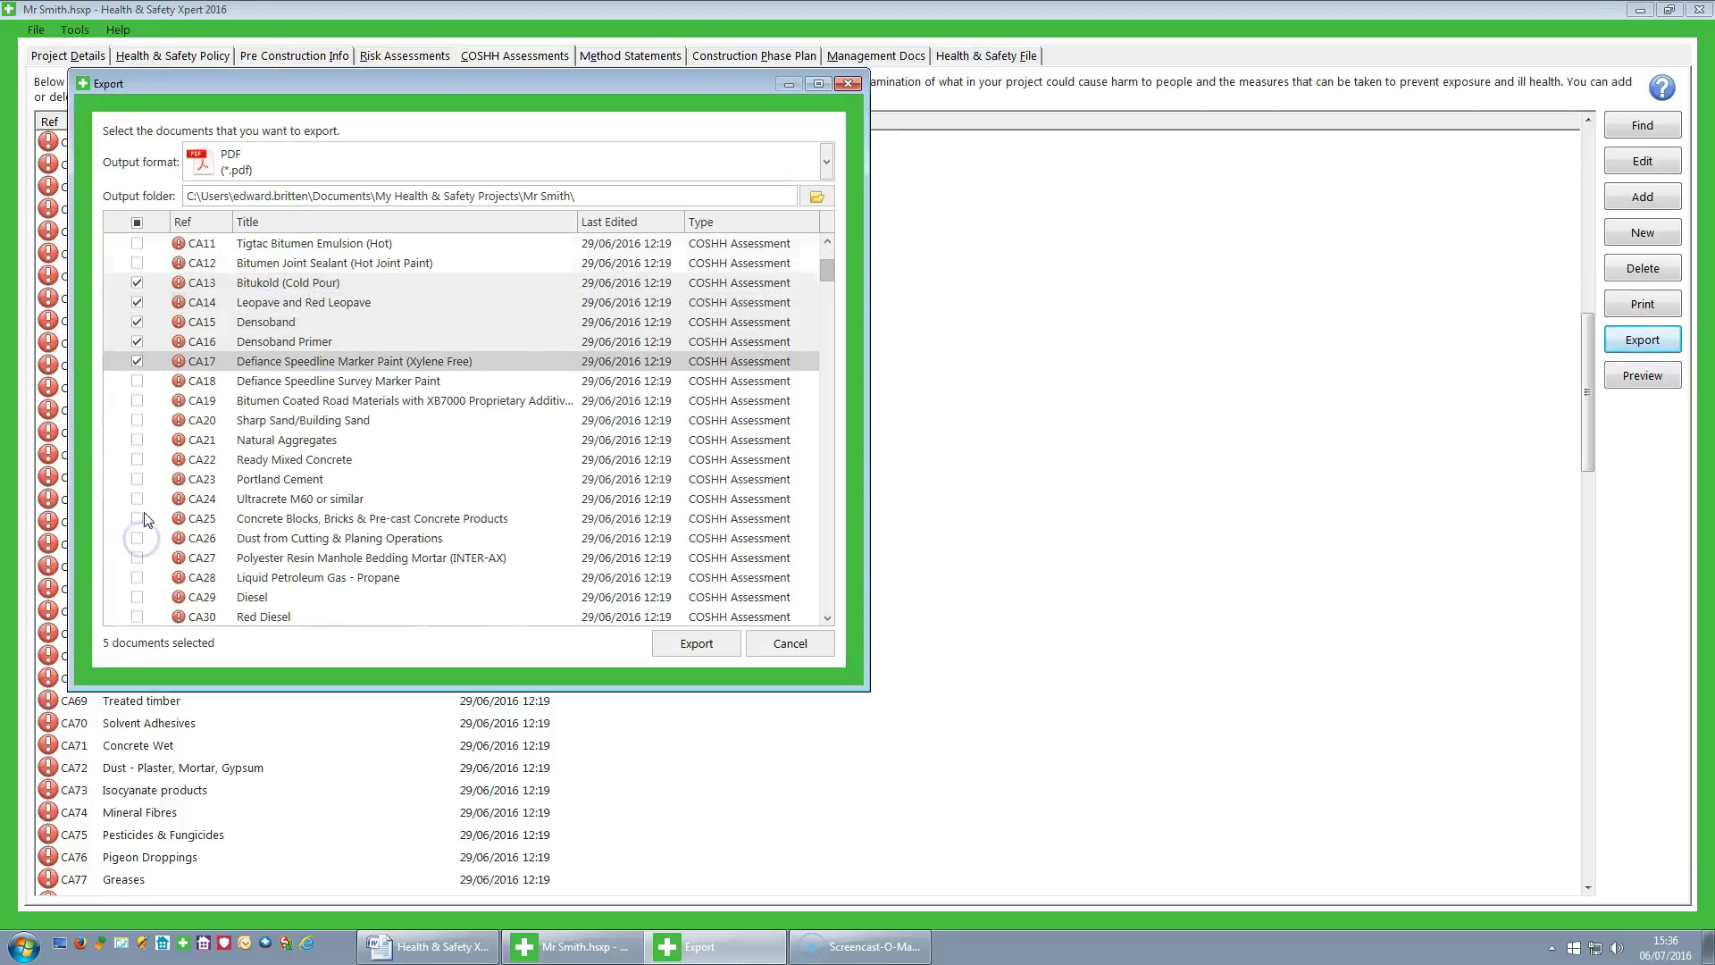
- Include assessments CA25 to CA28 and CA37 to CA39 in the export selection, and close the export without saving
scroll(145, 516, "down", 1)
left_click(136, 459)
left_click(137, 479)
left_click(137, 499)
left_click(137, 518)
scroll(138, 521, "down", 3)
left_click(137, 498)
left_click(136, 518)
left_click(136, 538)
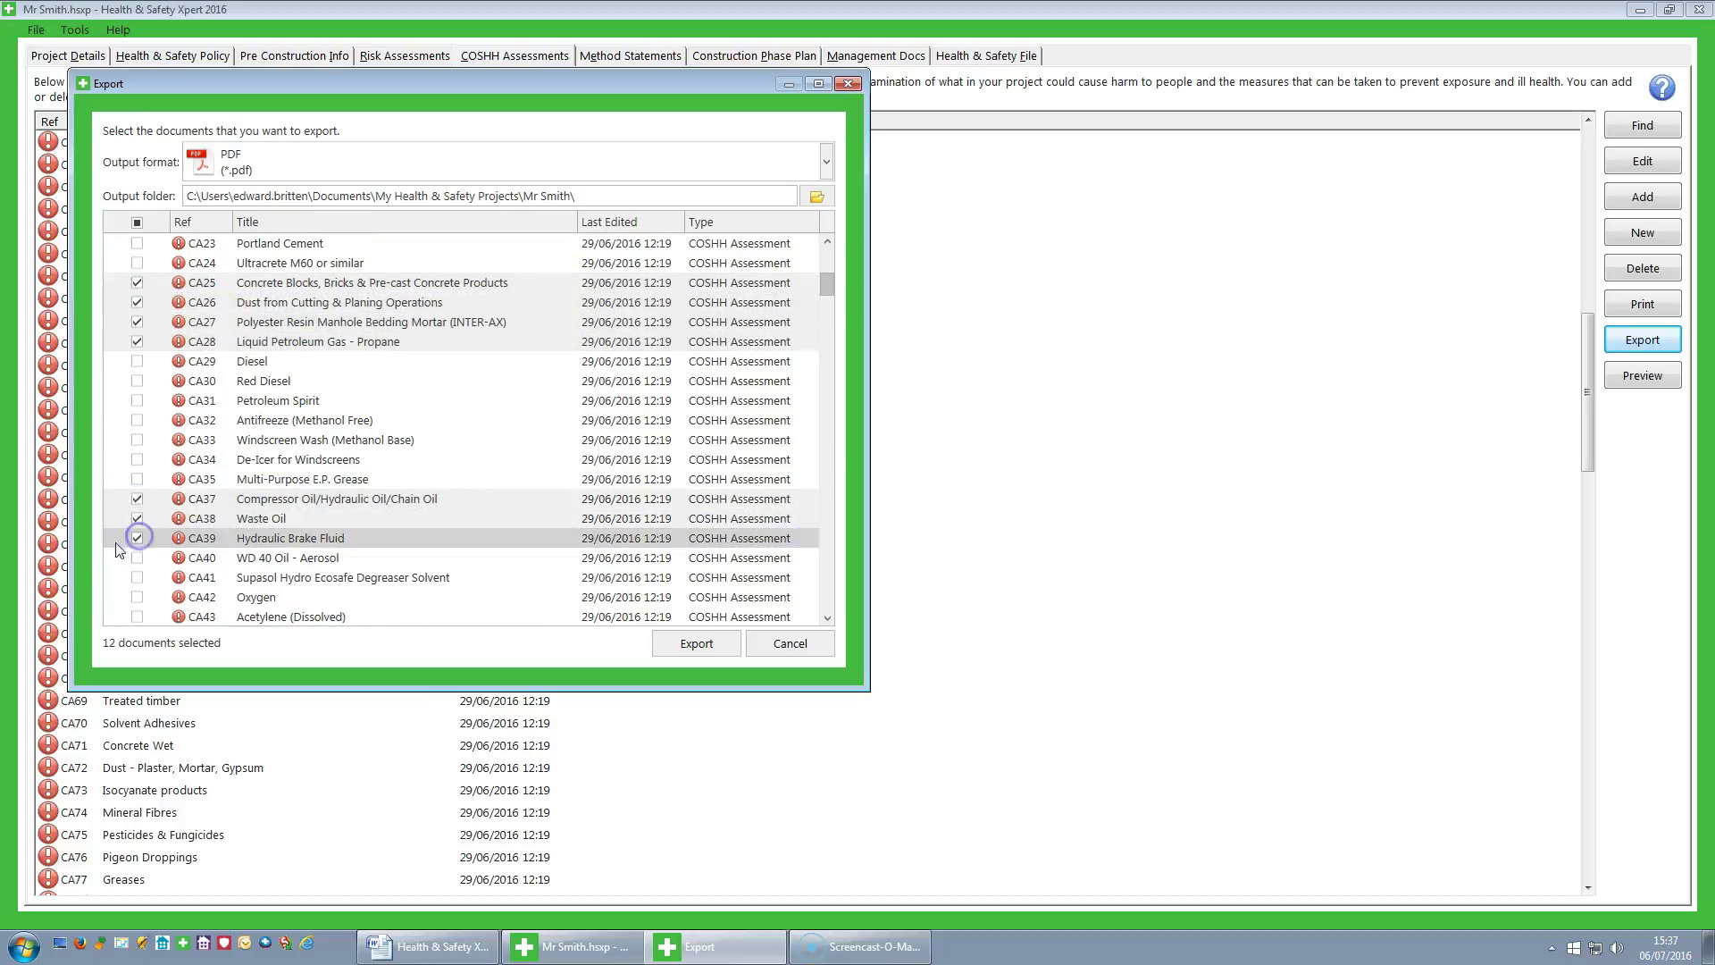
left_click(715, 647)
left_click(767, 646)
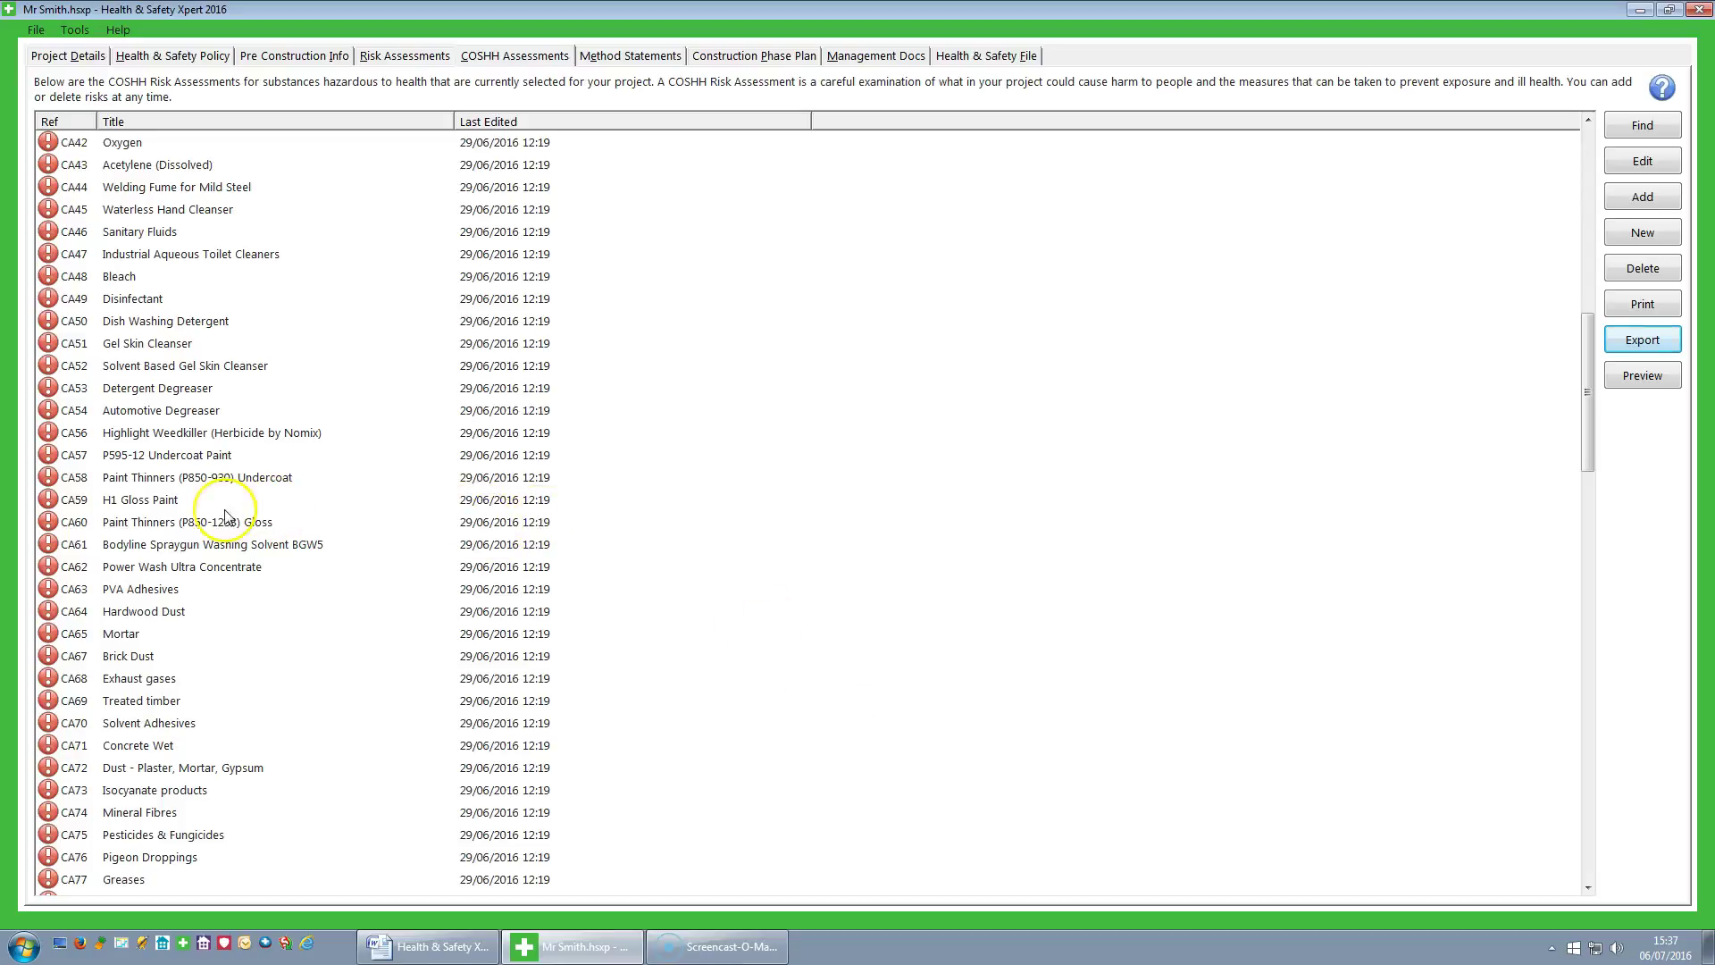
- Open the H1 Gloss Paint assessment (CA59) for editing and review its application, ingredients, people at risk, hazards and storage details
left_click(160, 506)
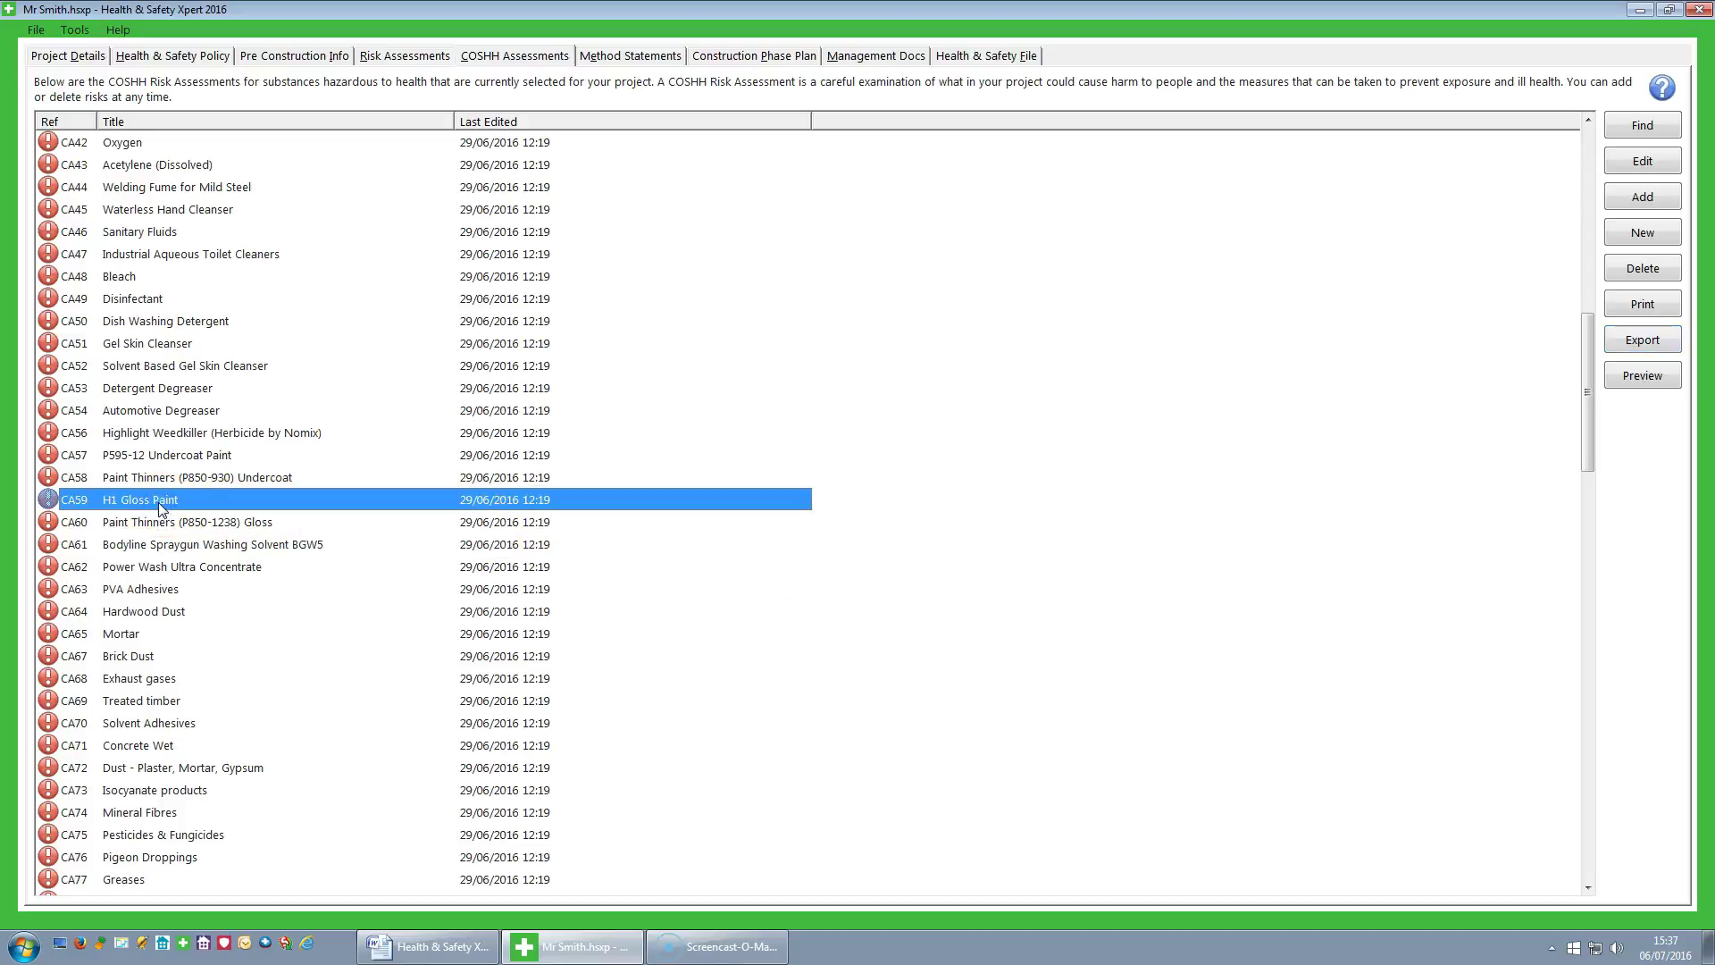
left_click(1641, 162)
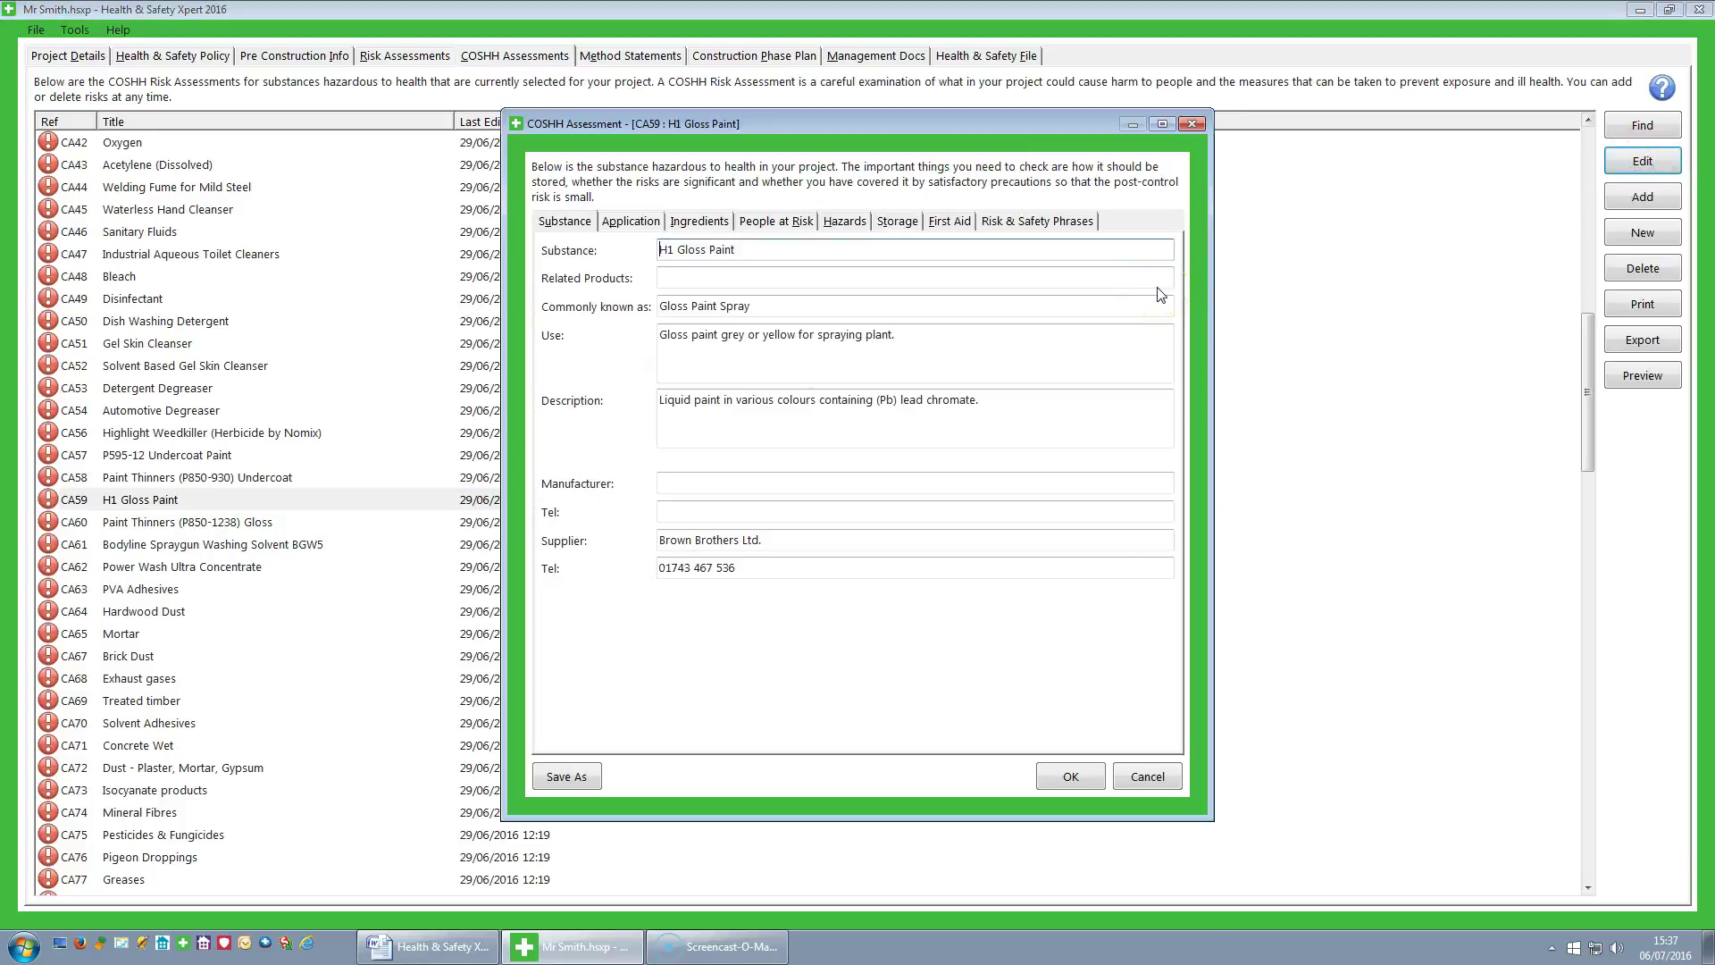
left_click(630, 230)
left_click(629, 221)
left_click(696, 220)
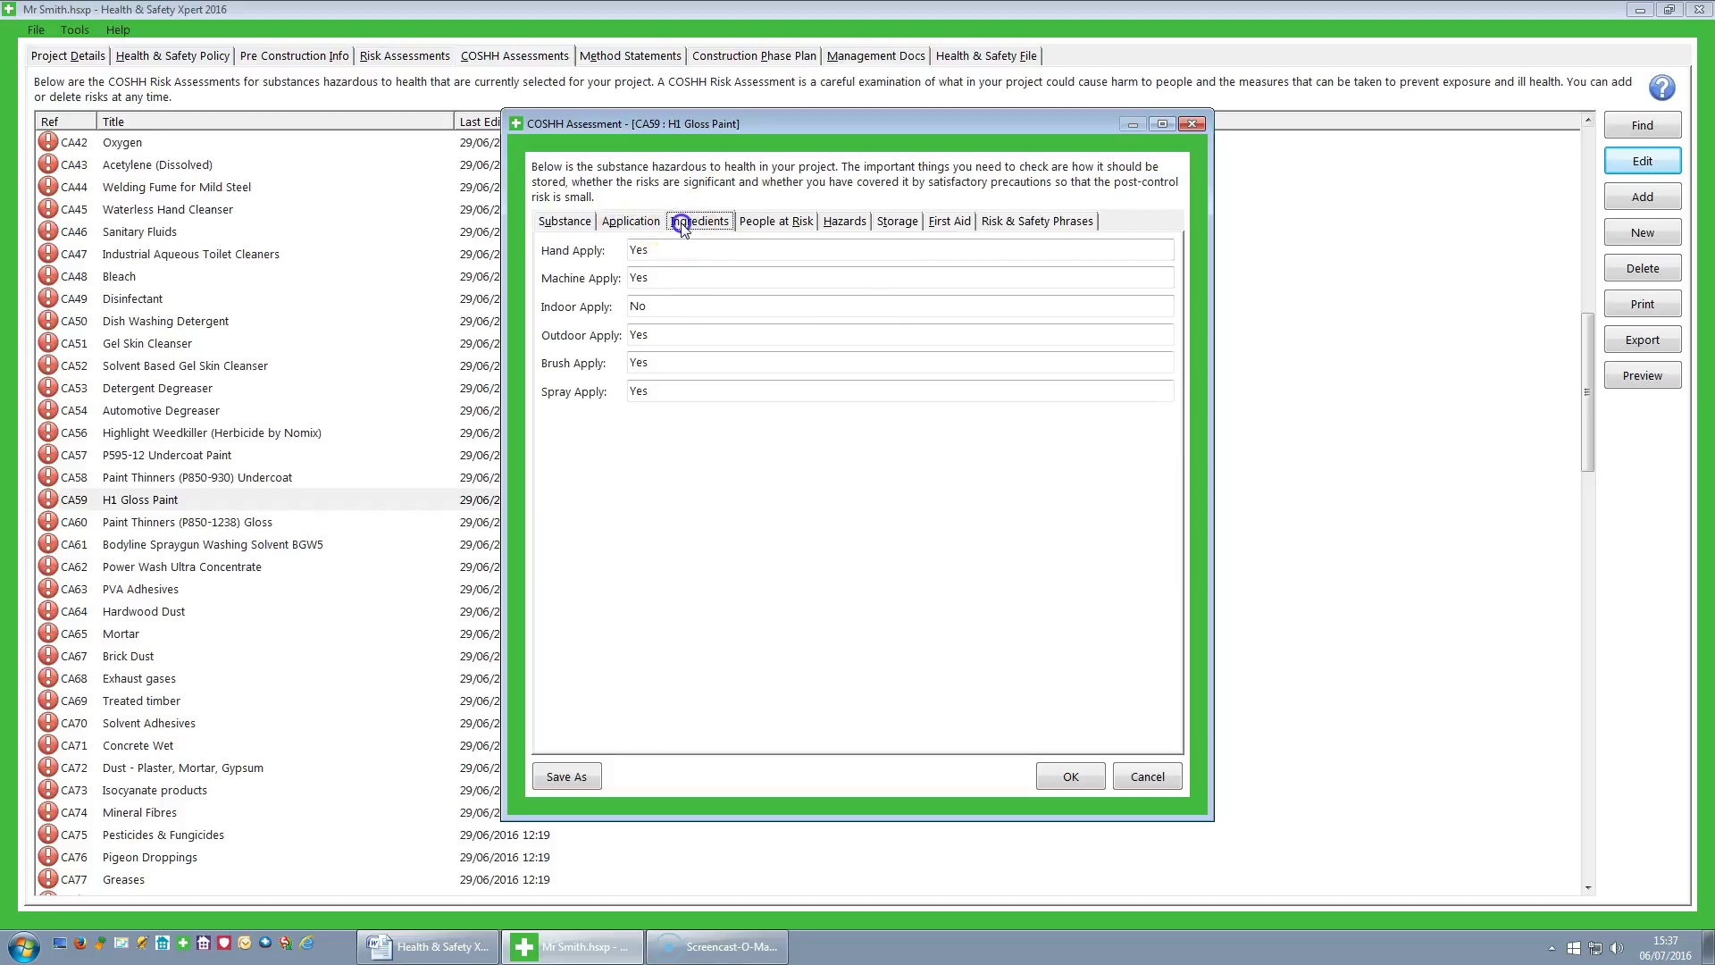
left_click(775, 221)
left_click(843, 221)
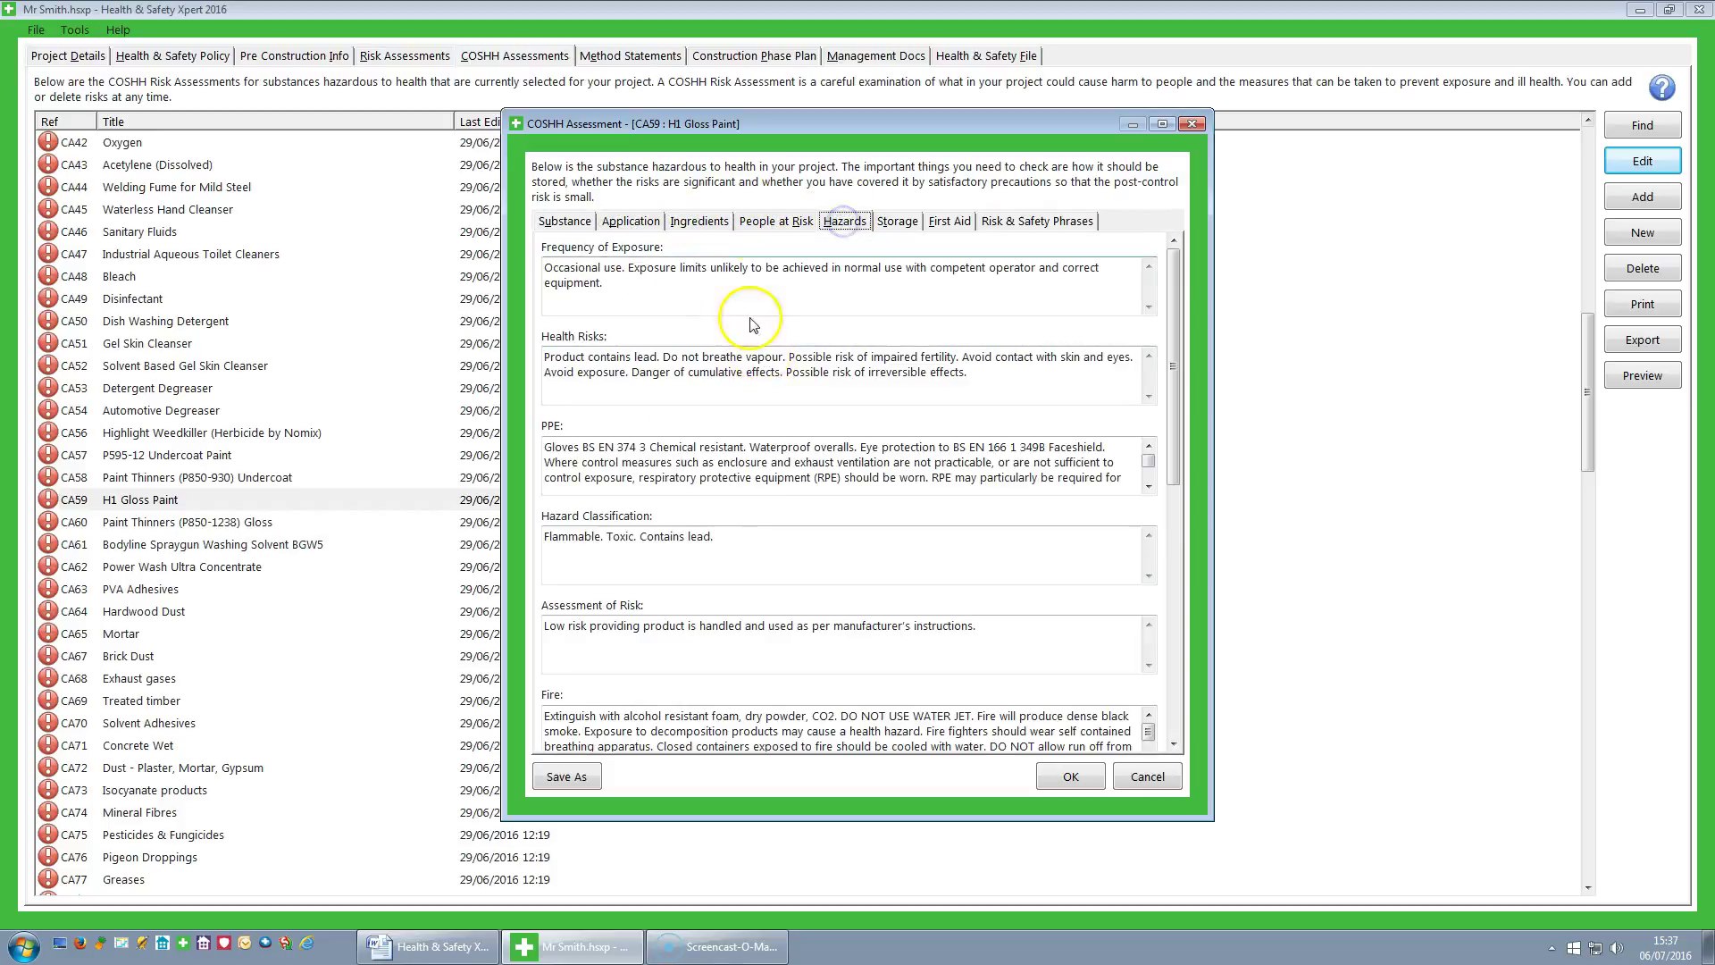
left_click_drag(1175, 402, 1176, 268)
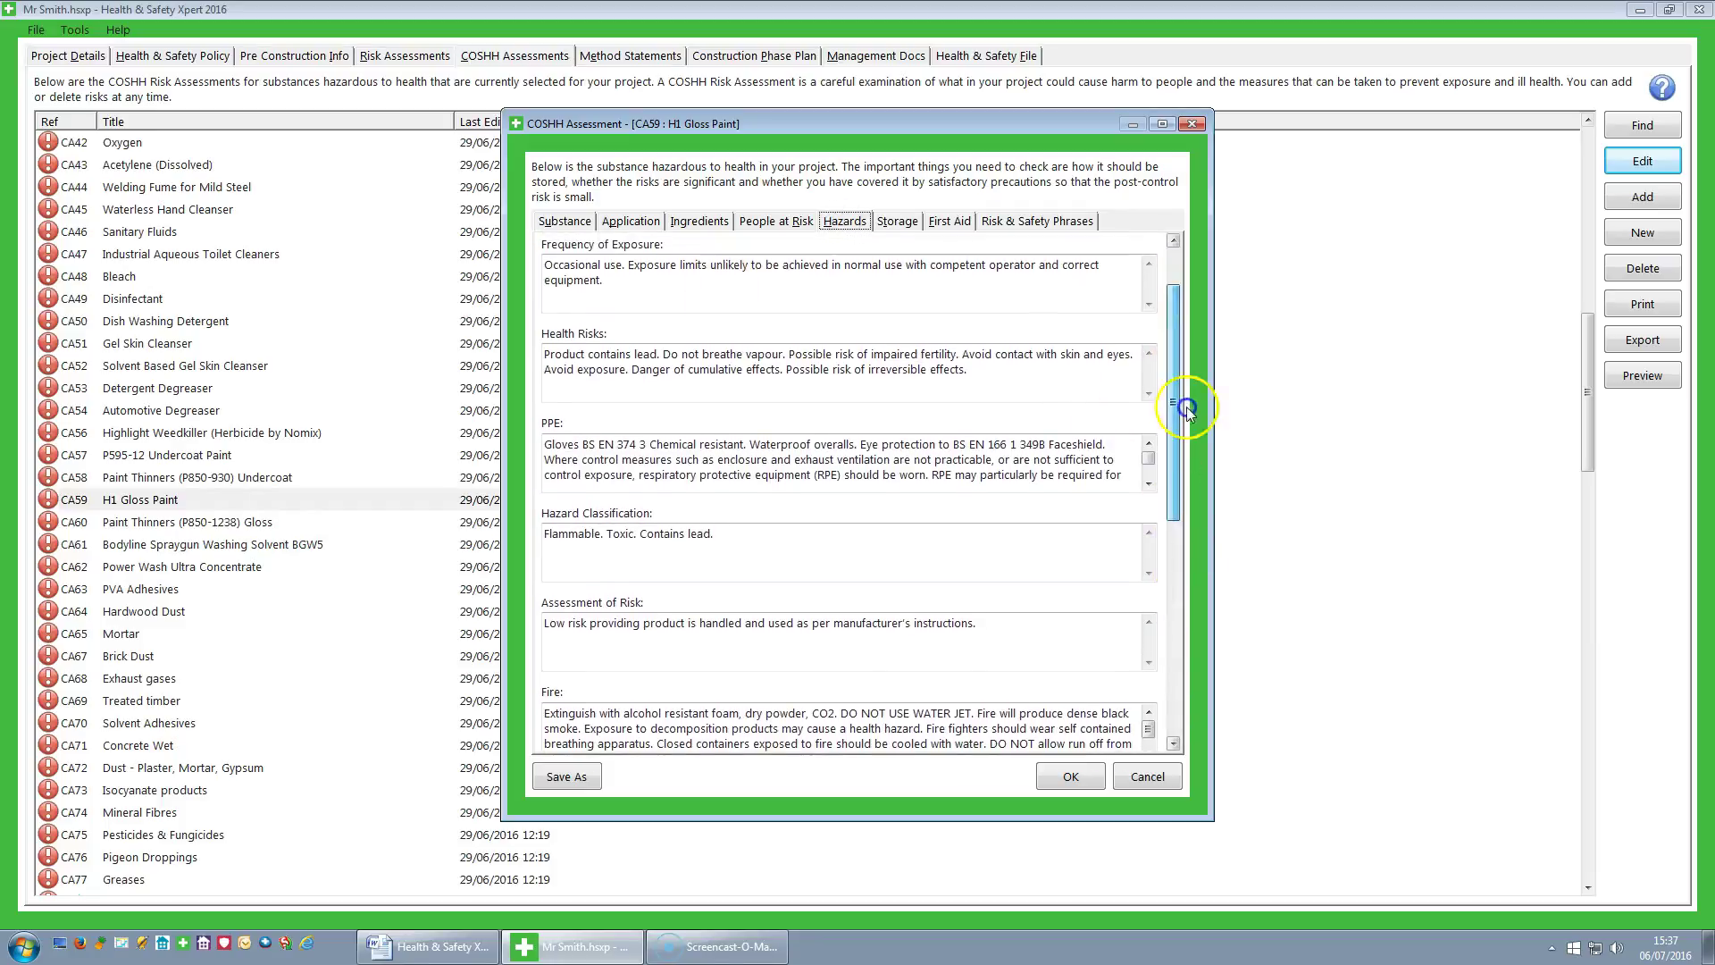
left_click(896, 220)
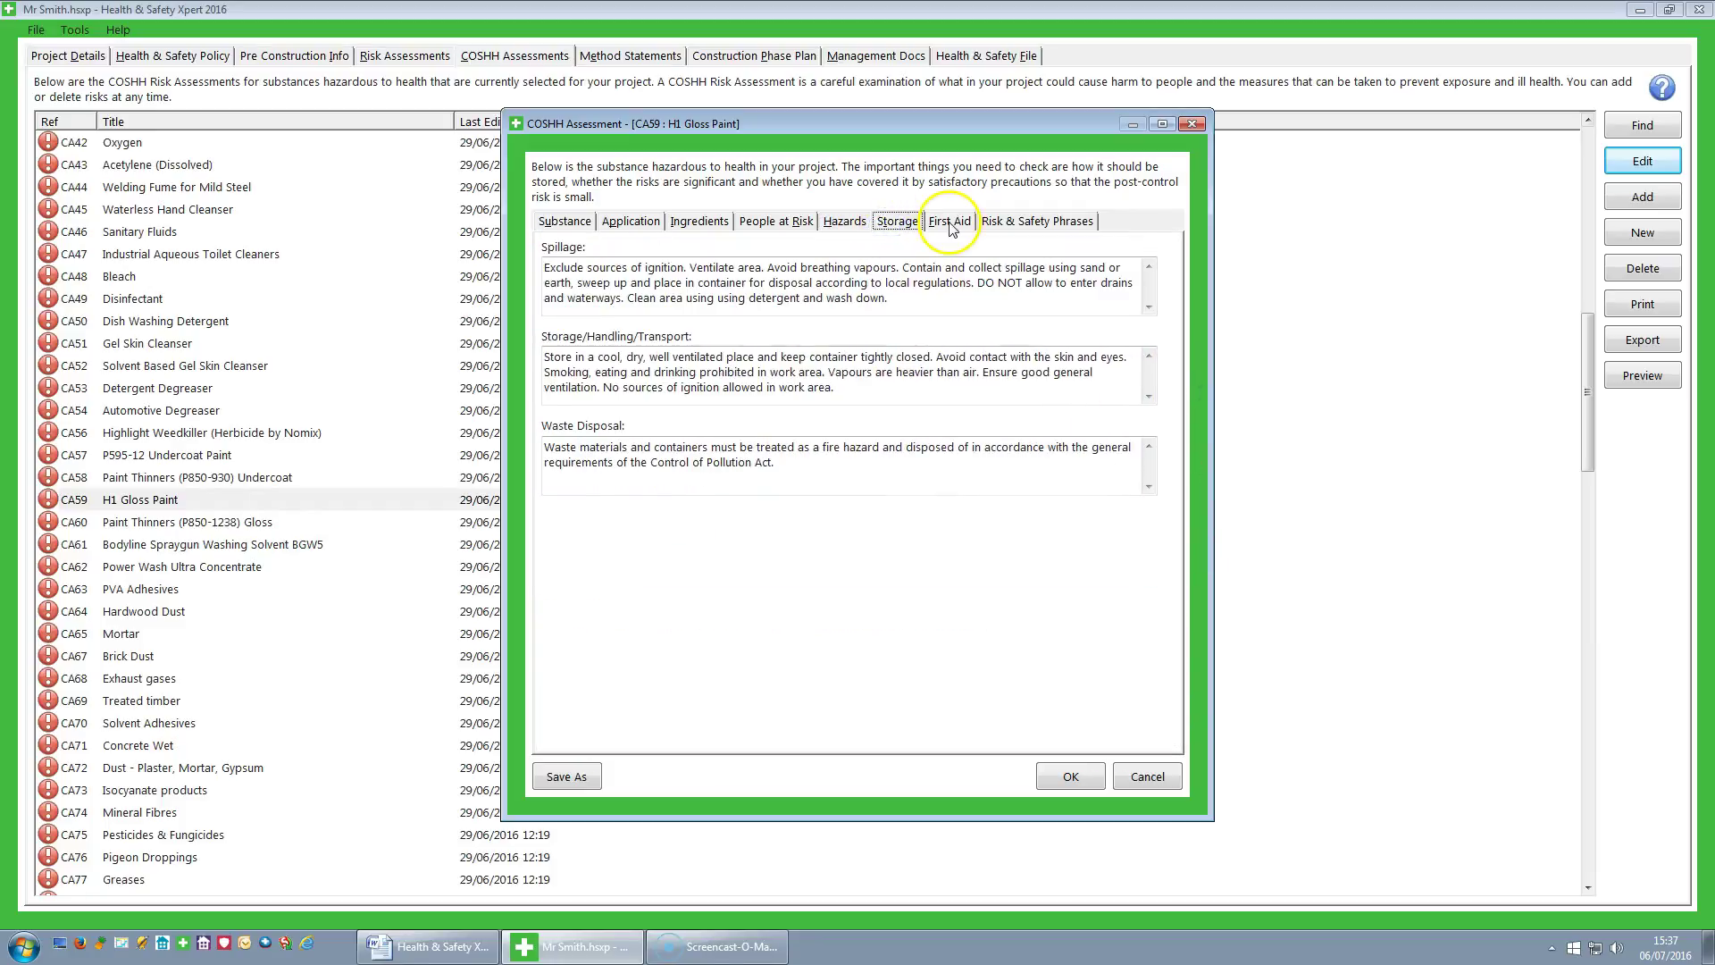
- Append "some more text" to the Ingestion first aid advice of the H1 Gloss Paint assessment
left_click(951, 223)
left_click(1065, 529)
type("some more ")
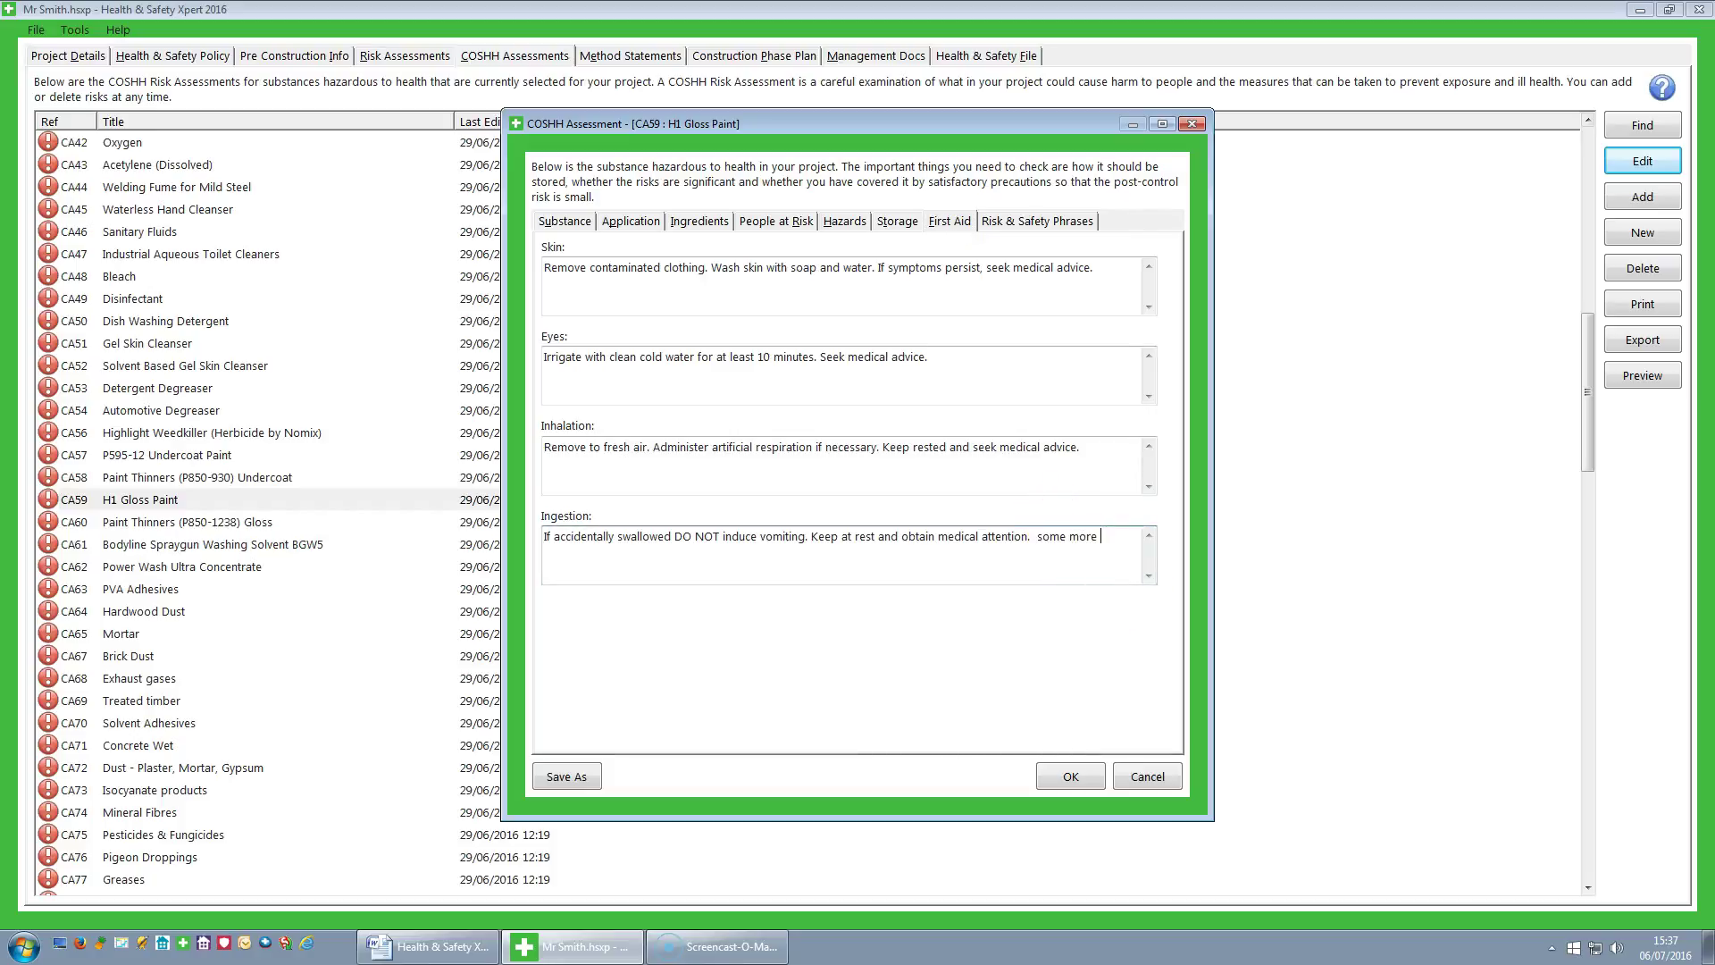
type("text")
- Save the edited H1 Gloss Paint assessment as a new library document, leaving the original document as default
left_click(568, 777)
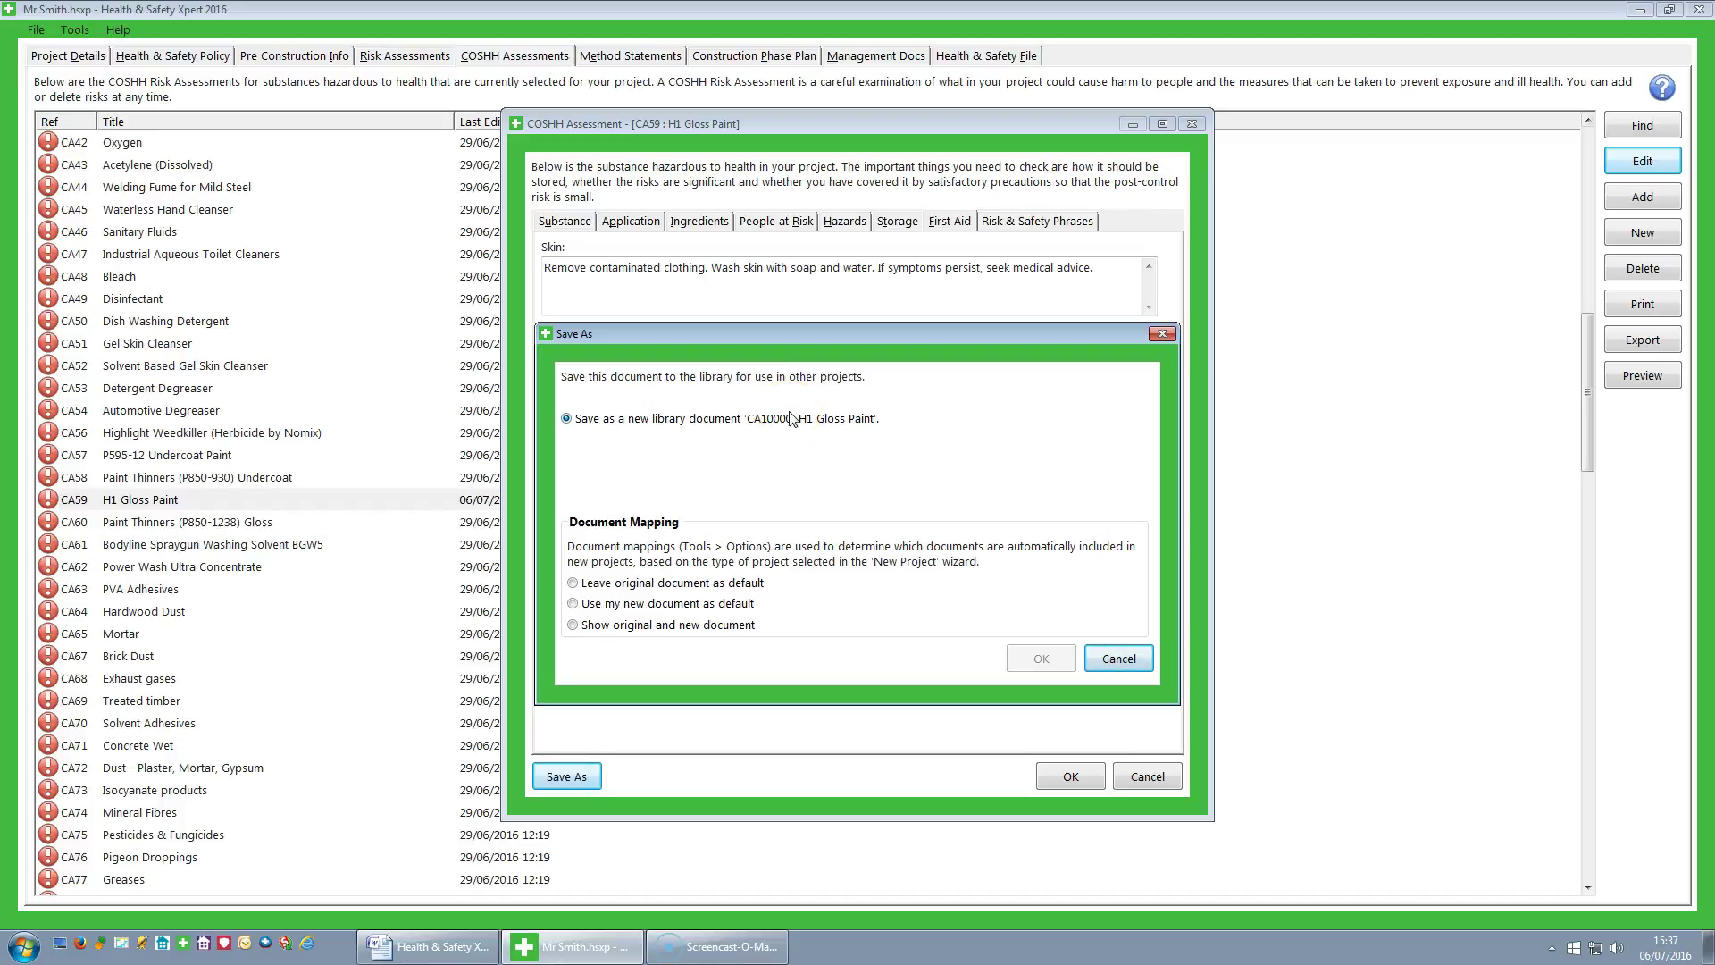
left_click(574, 601)
left_click(573, 586)
left_click(573, 604)
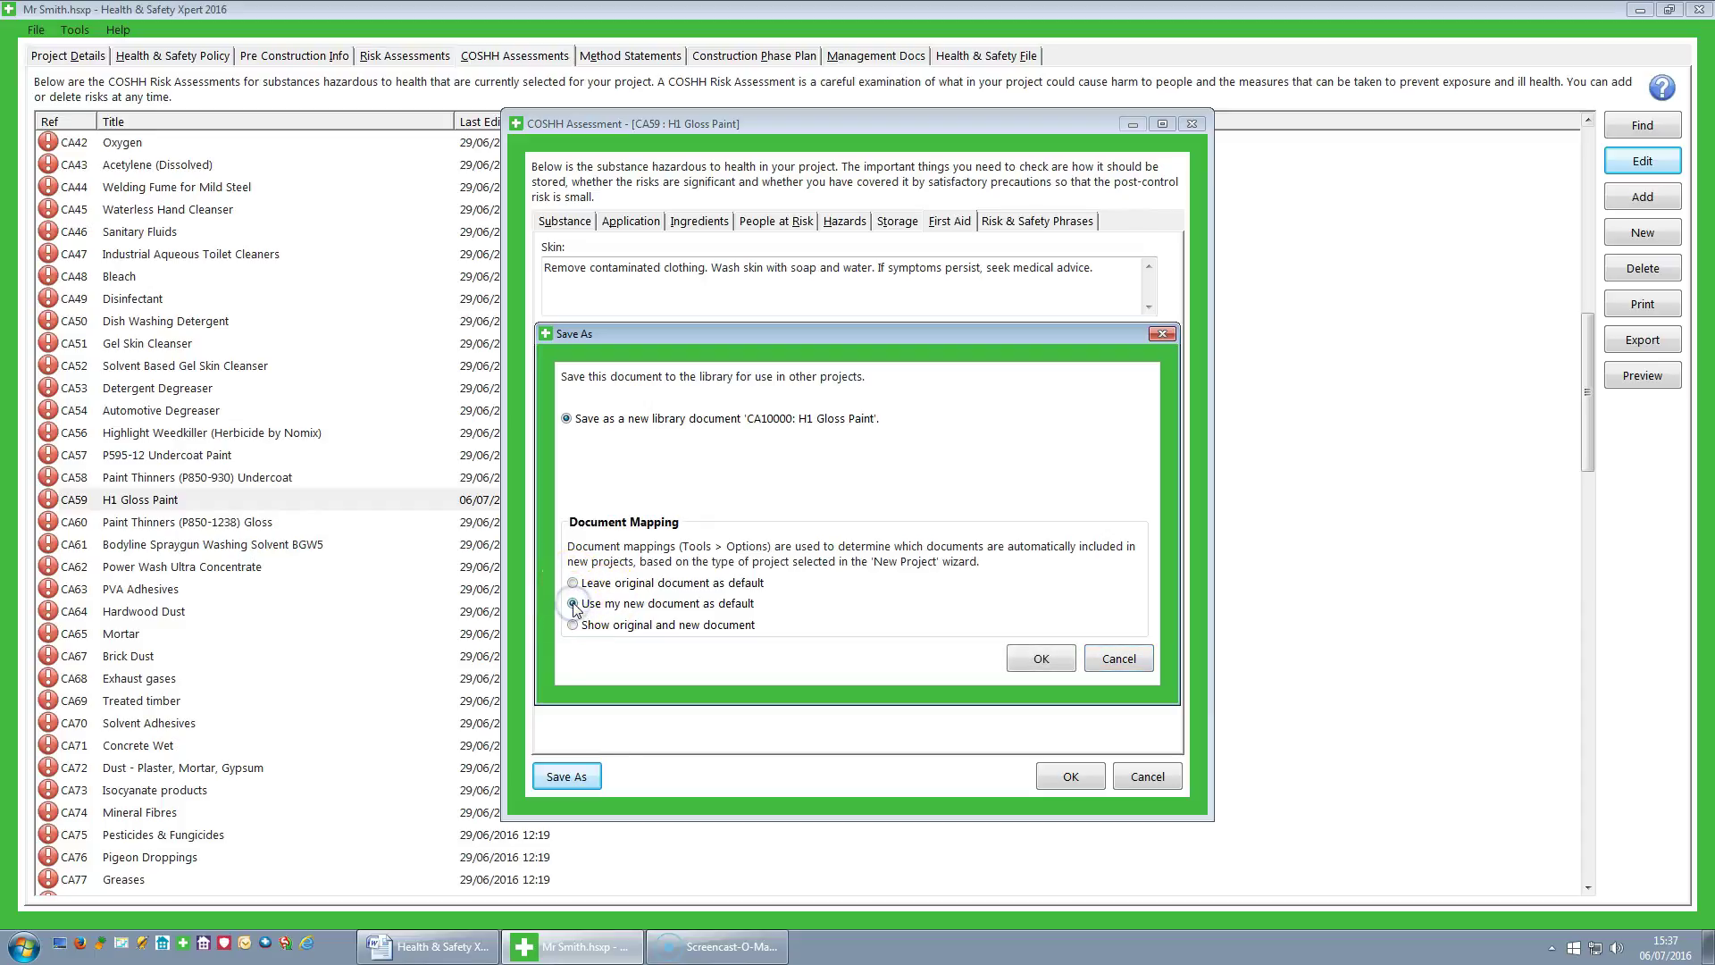
left_click(574, 625)
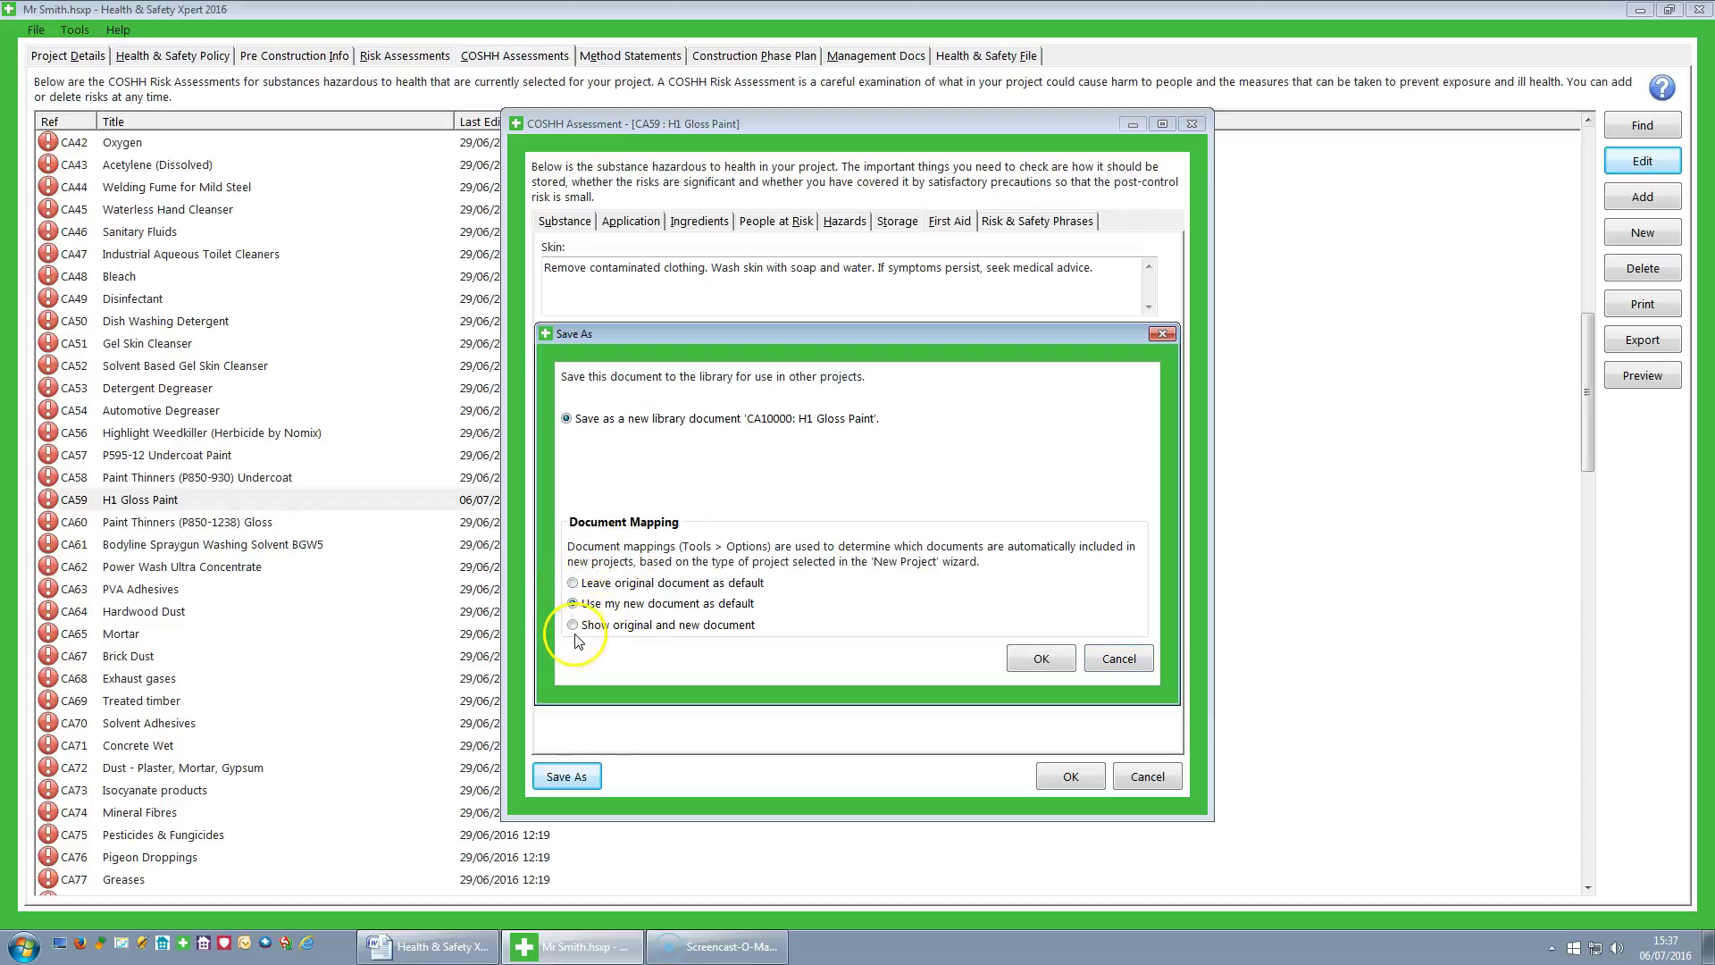
left_click(573, 583)
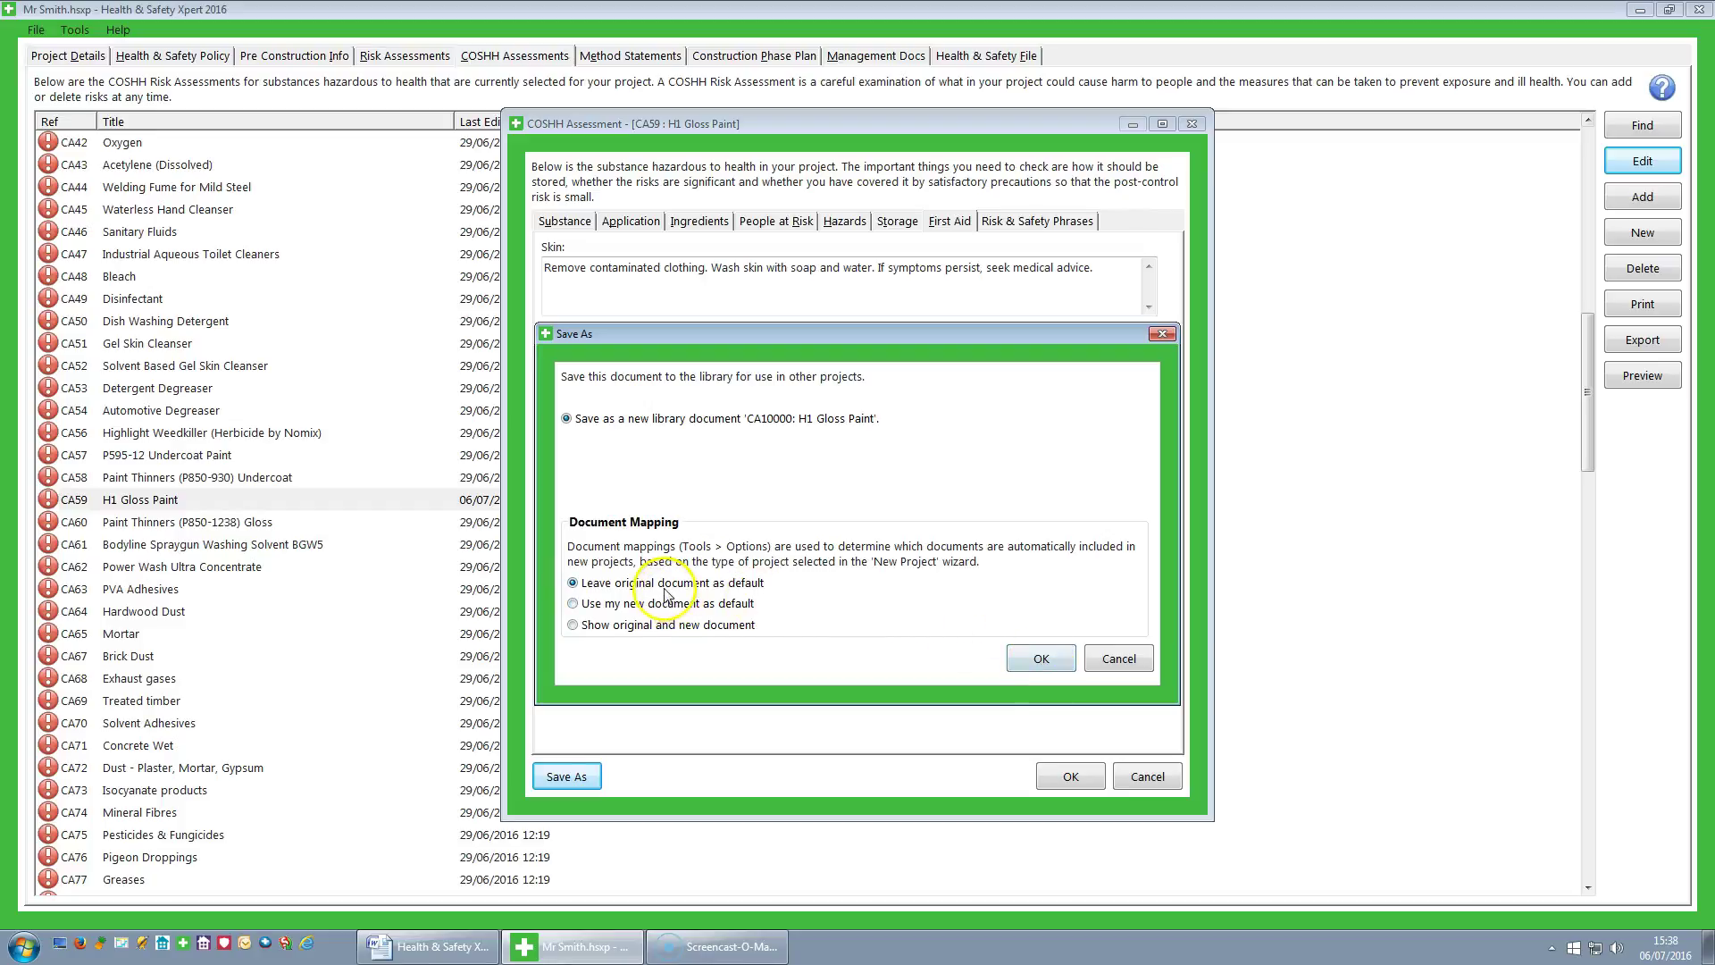
left_click(1041, 658)
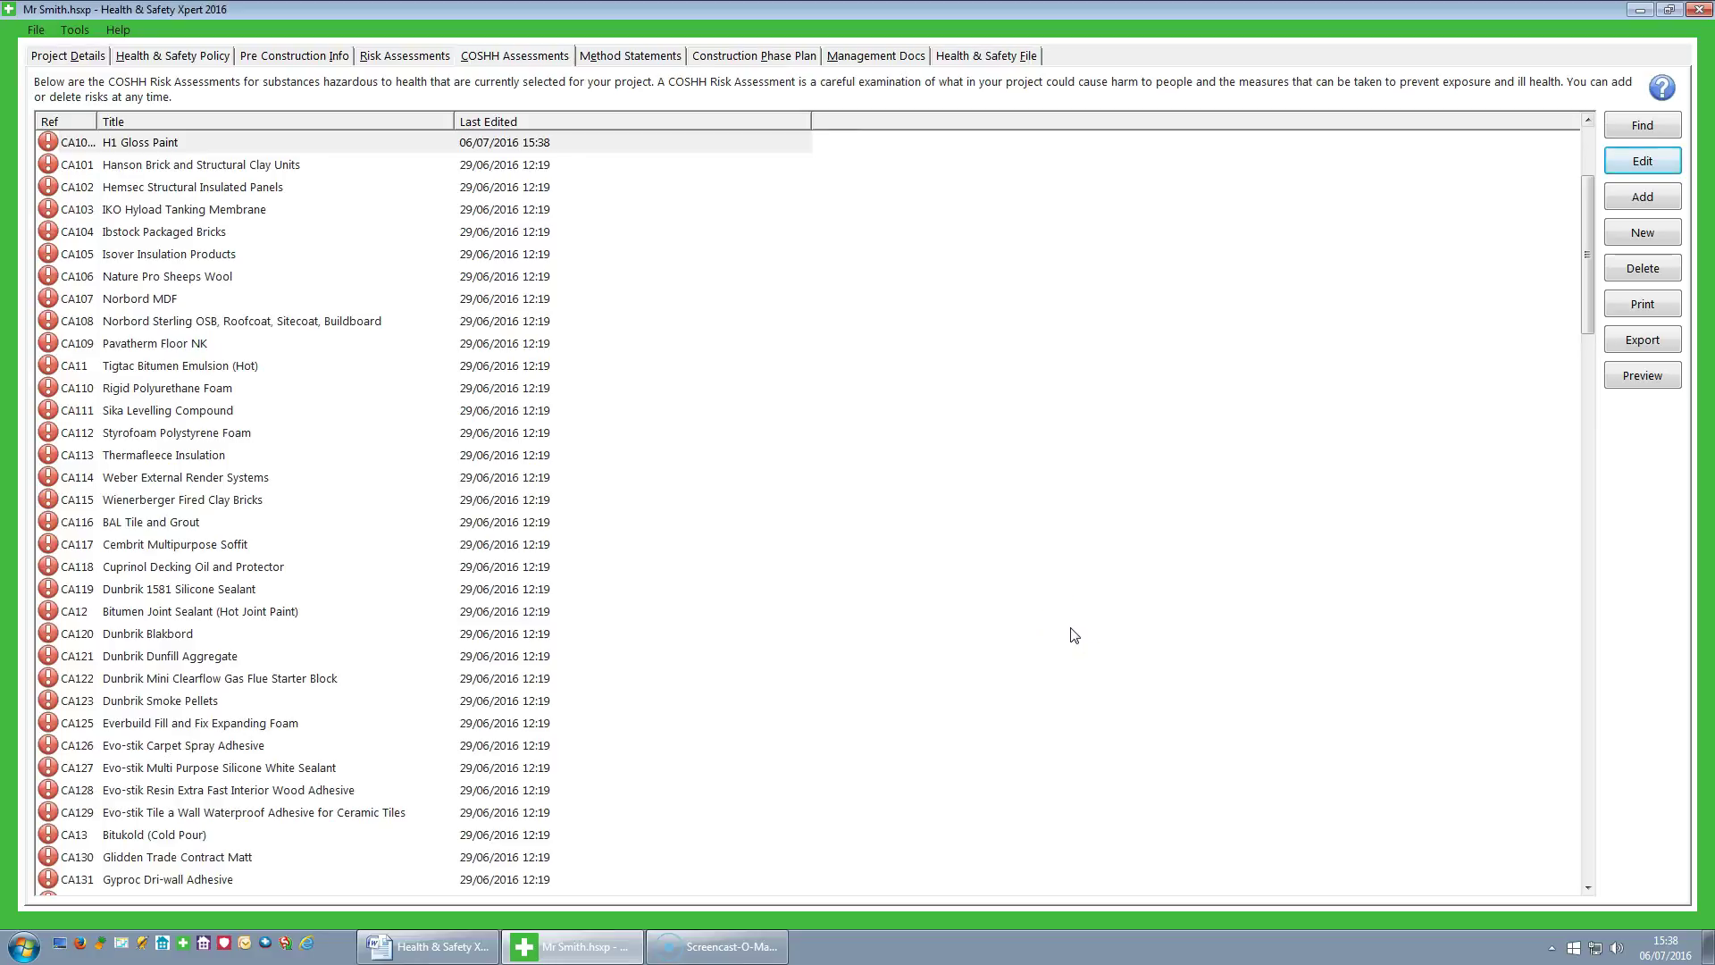
- Create a new COSHH assessment for "A substance", commonly known as "some stuff", with the use "doing things"
left_click(1368, 277)
scroll(1367, 280, "up", 4)
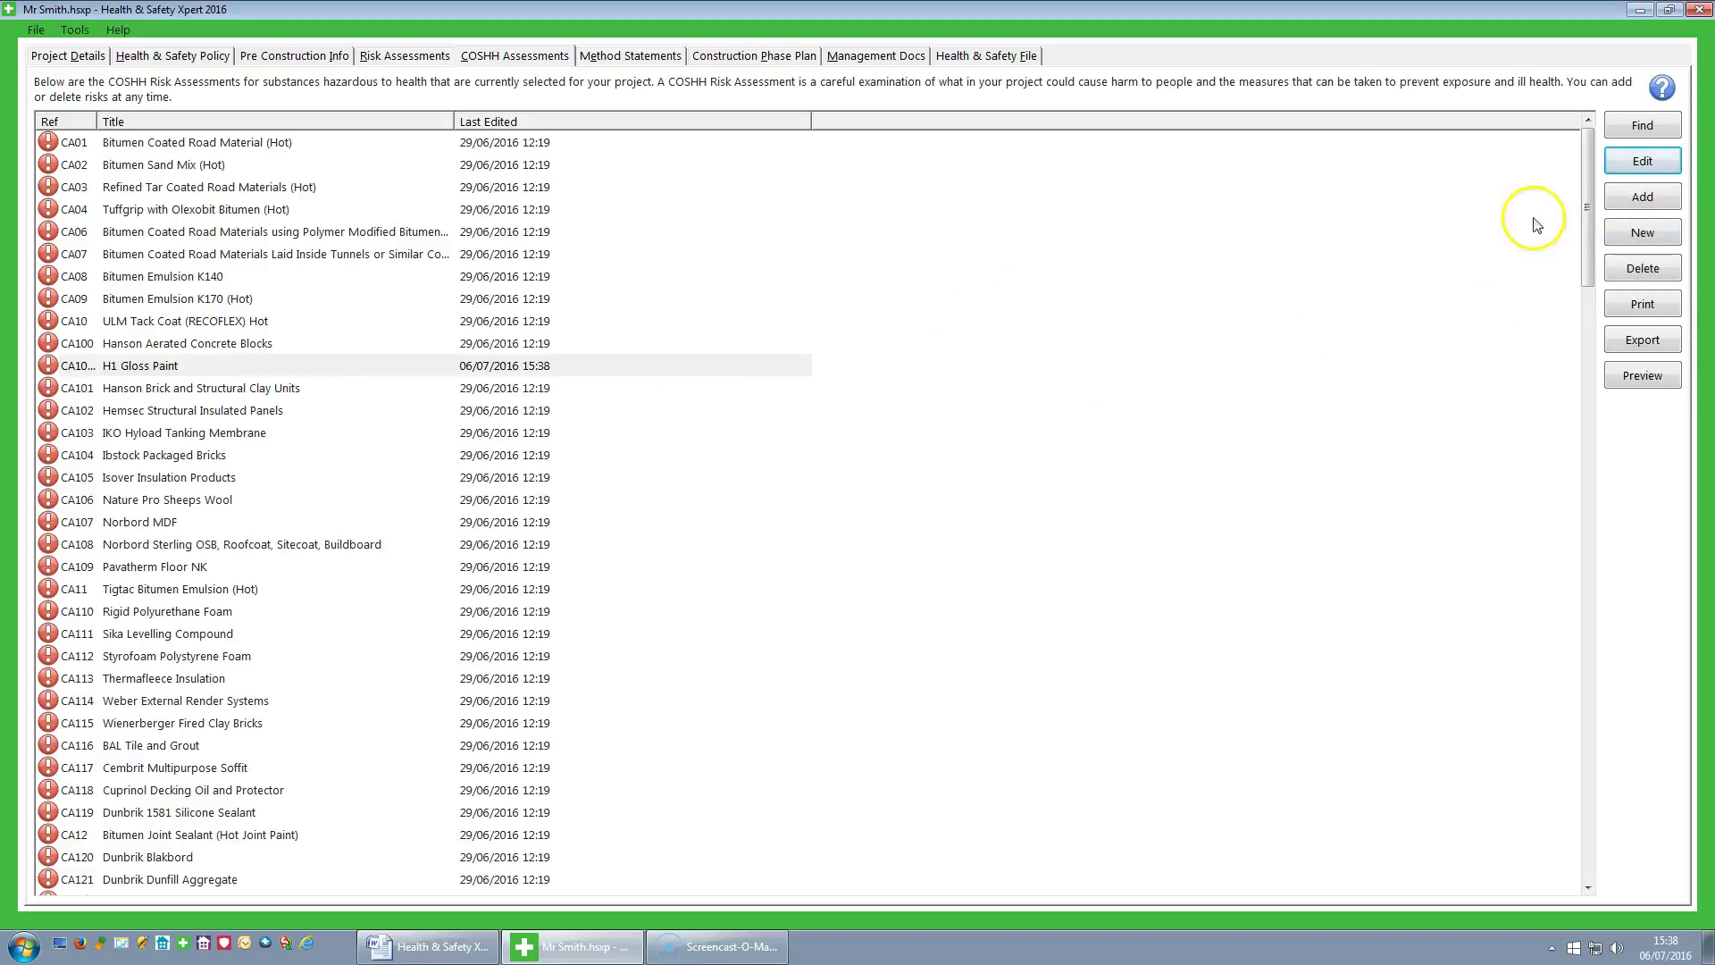
left_click(1648, 234)
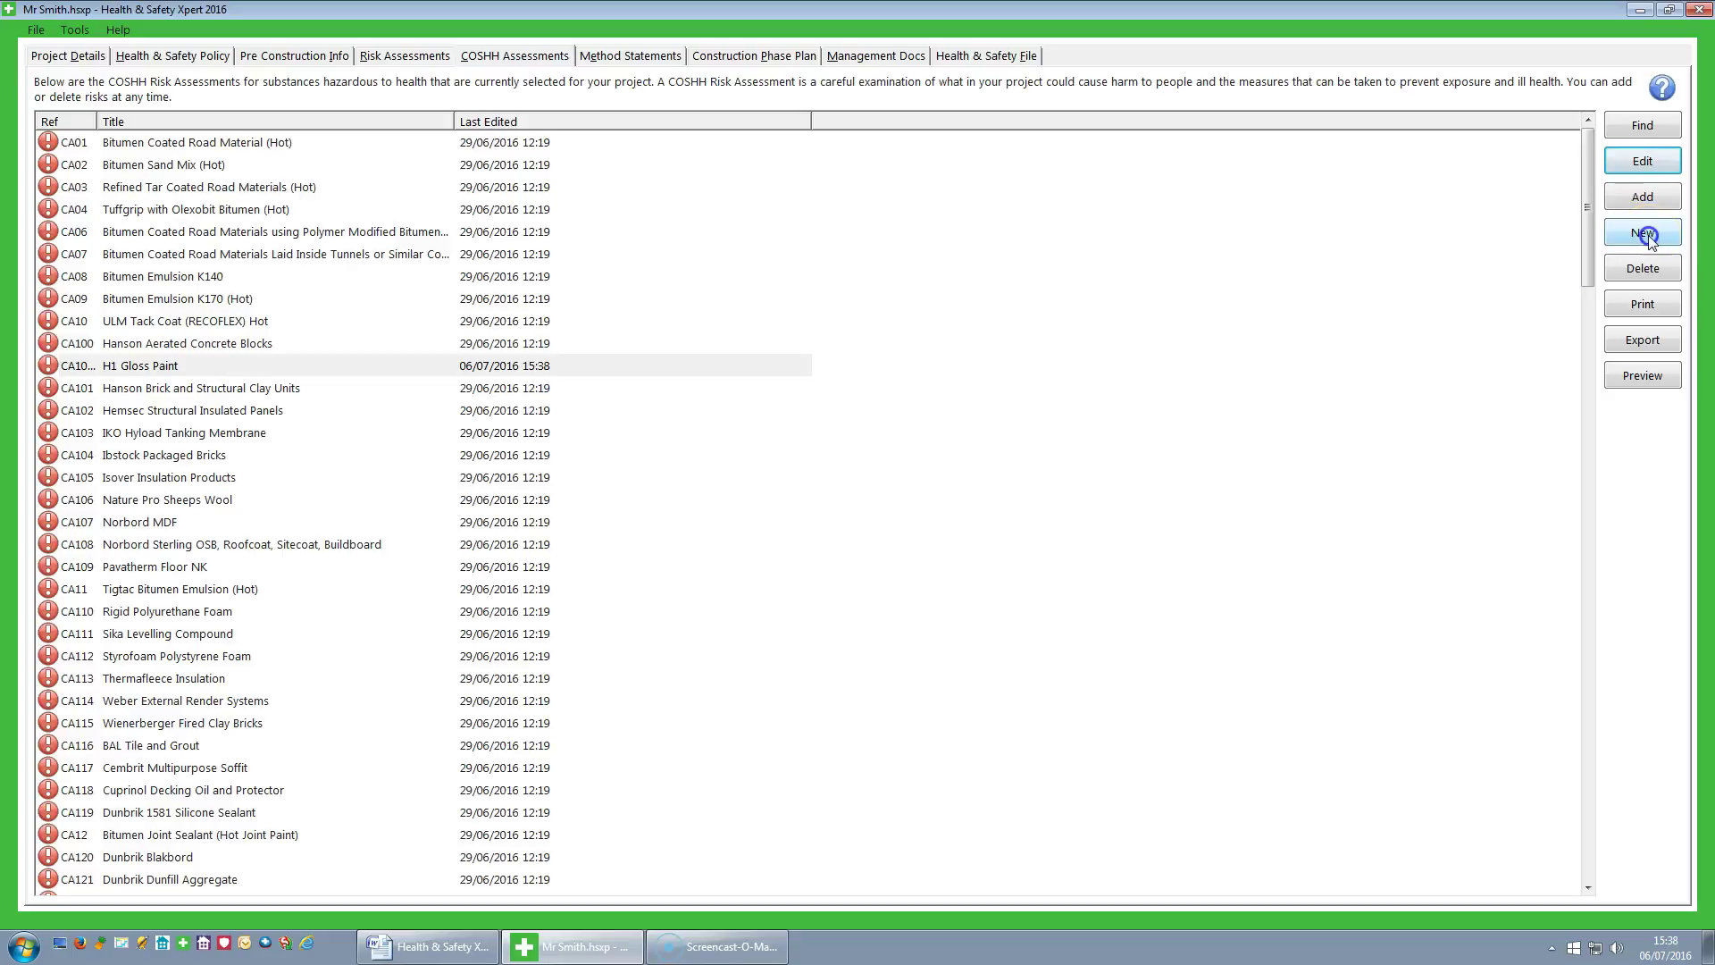
left_click(703, 249)
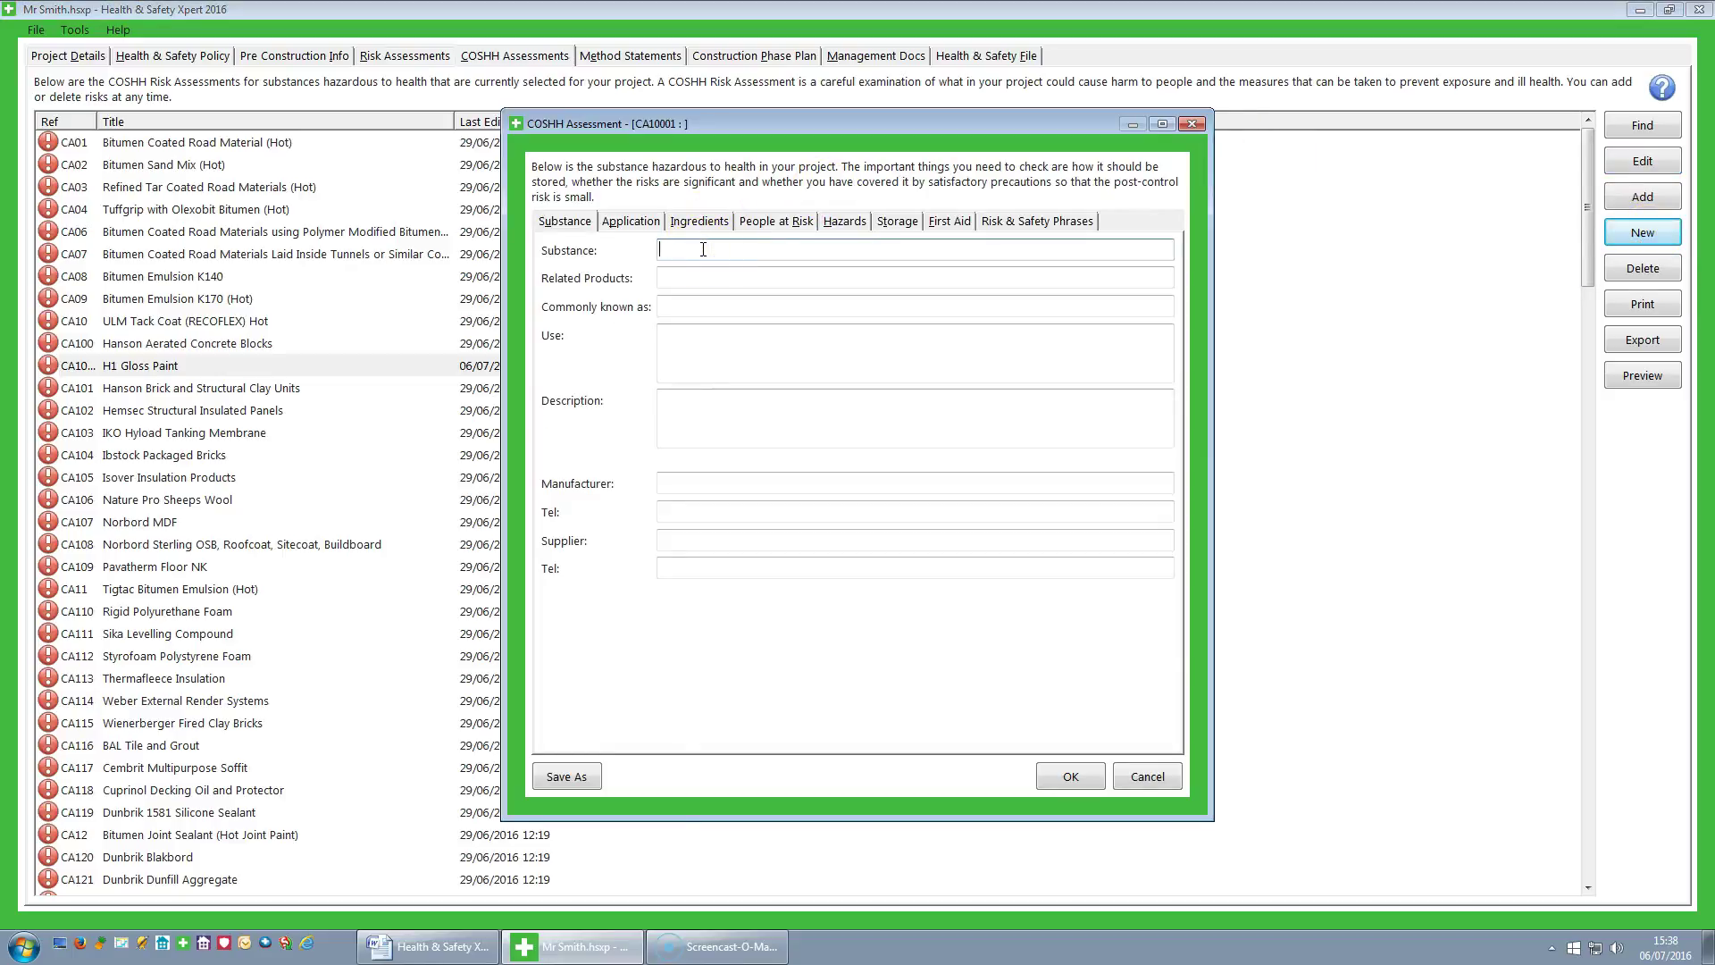
type("A substance")
left_click(710, 306)
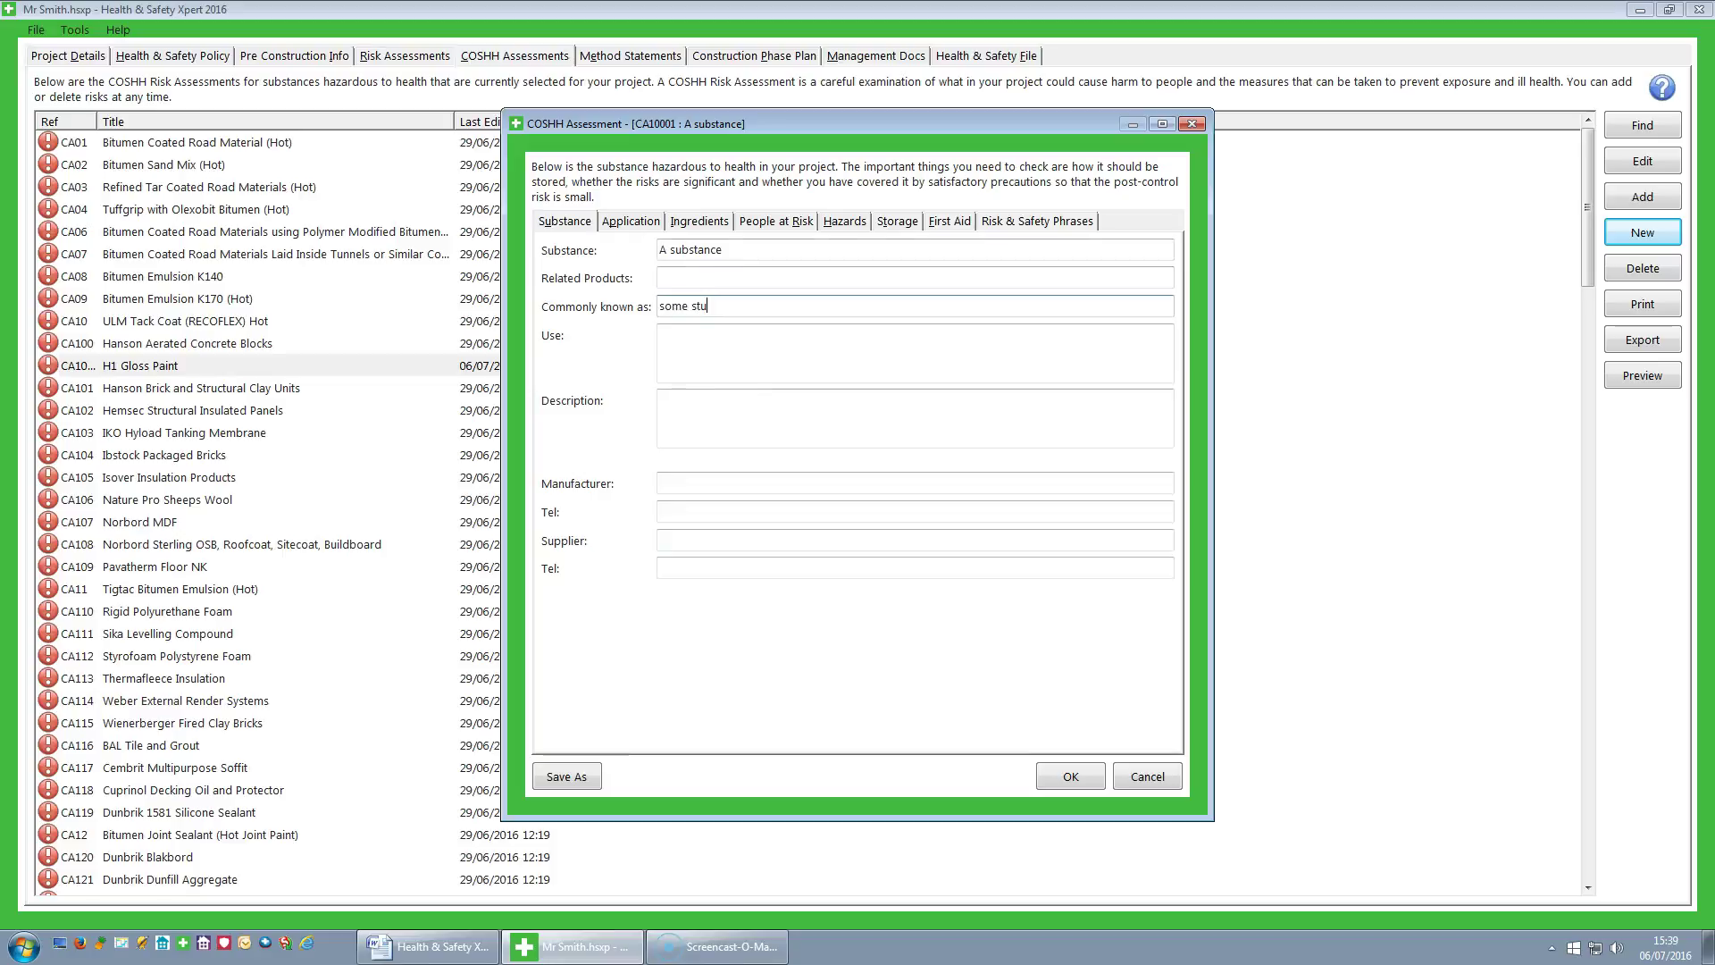
left_click(710, 349)
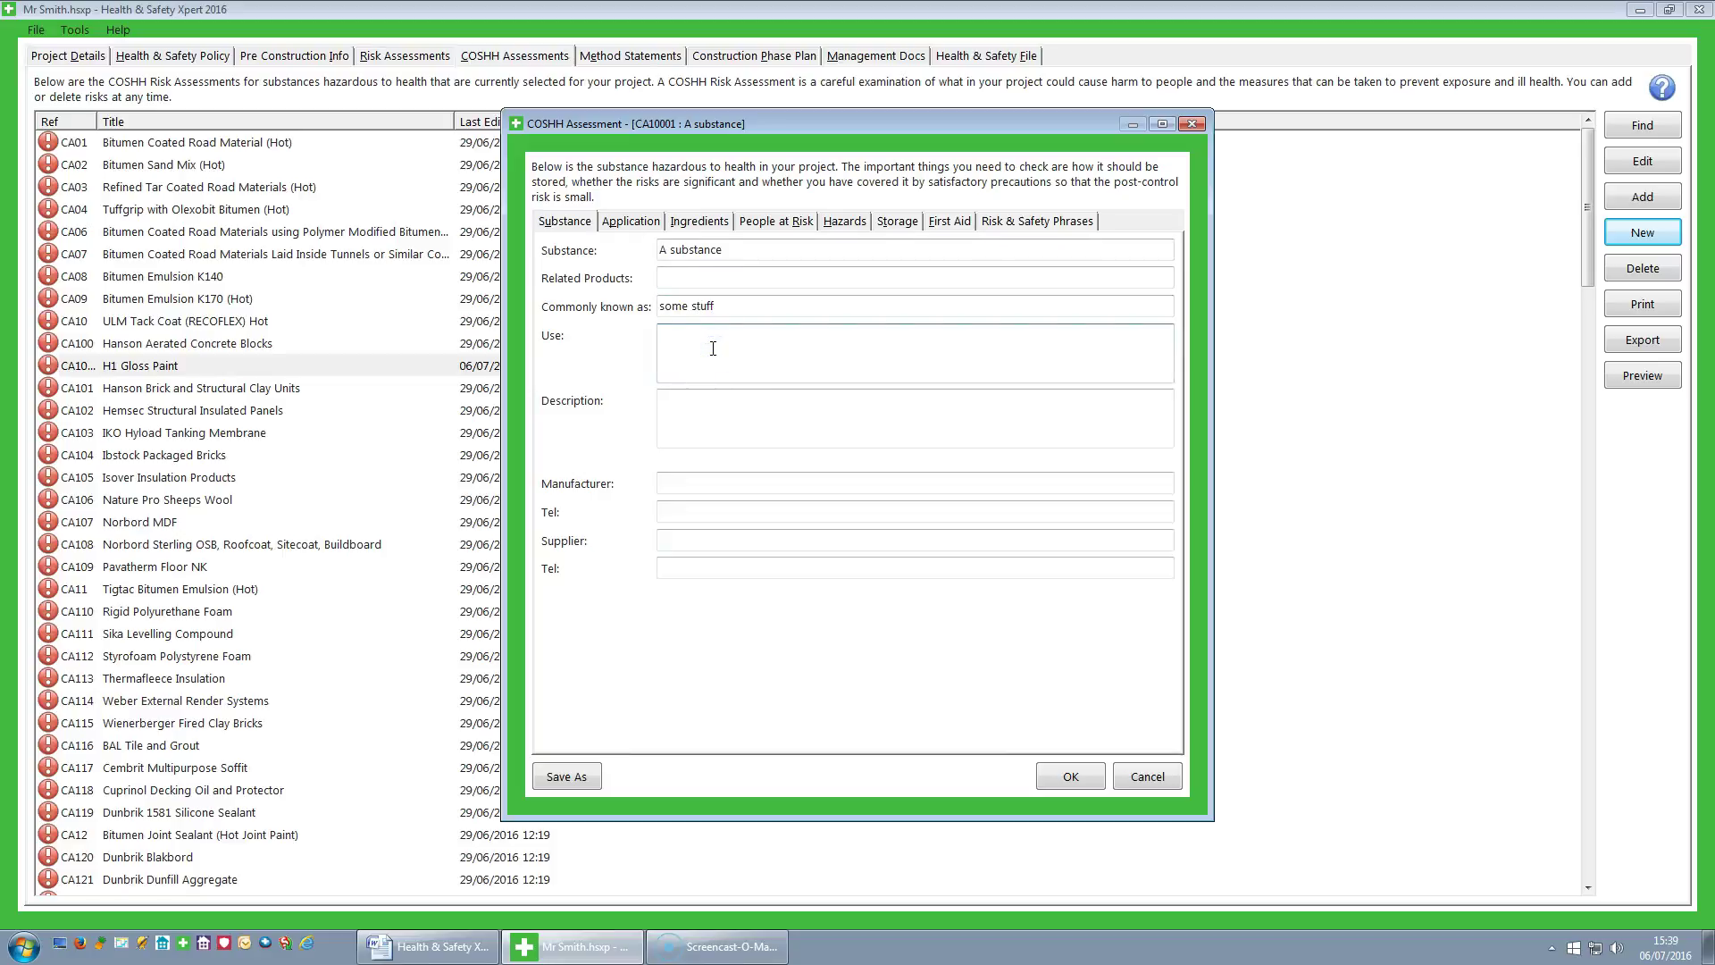
type("doing things")
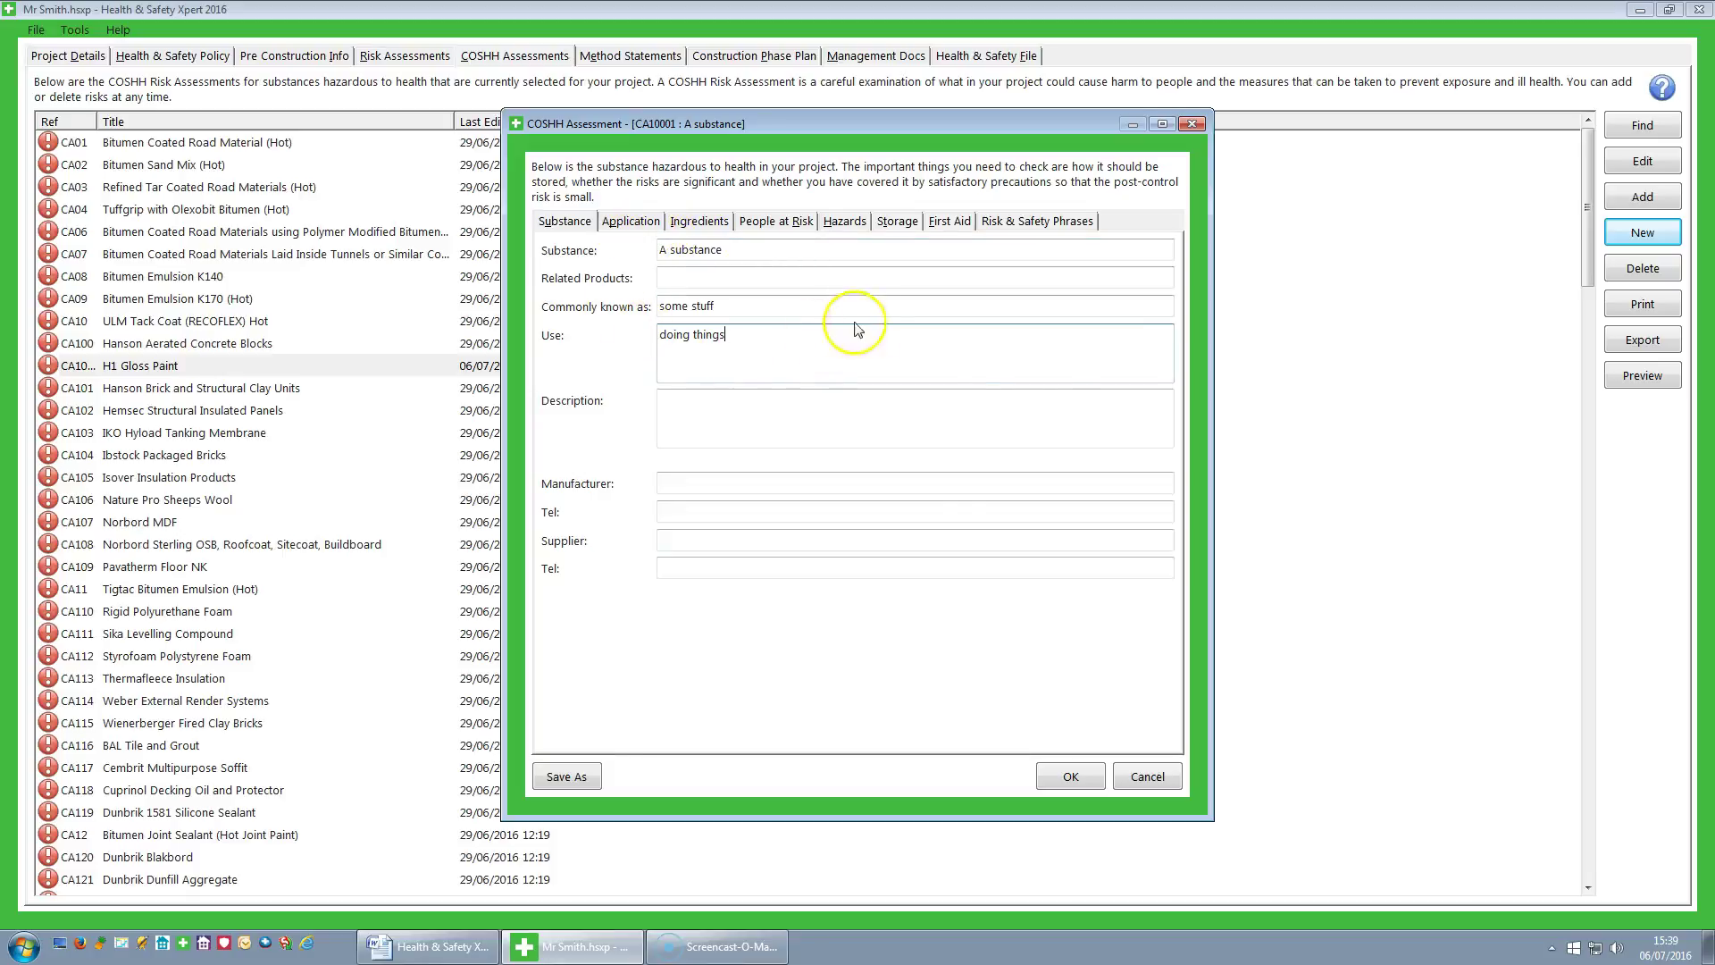
- Check the option for saving the new assessment to the library, and discard the assessment without saving
left_click(590, 777)
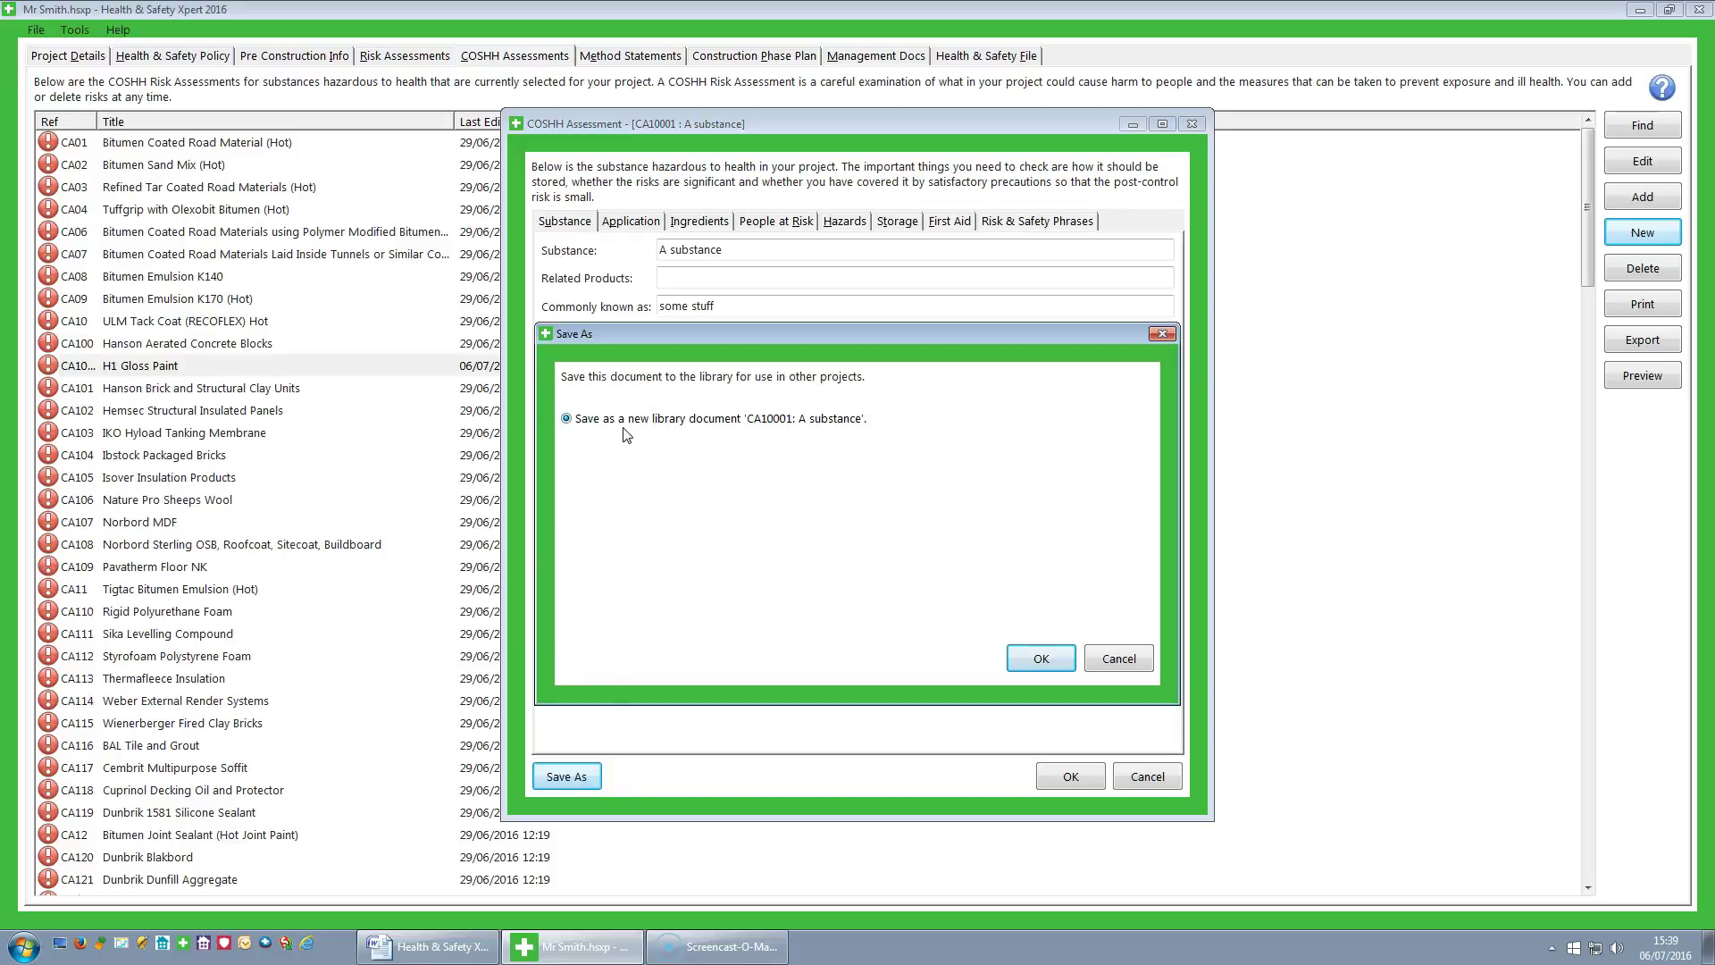
left_click(1129, 658)
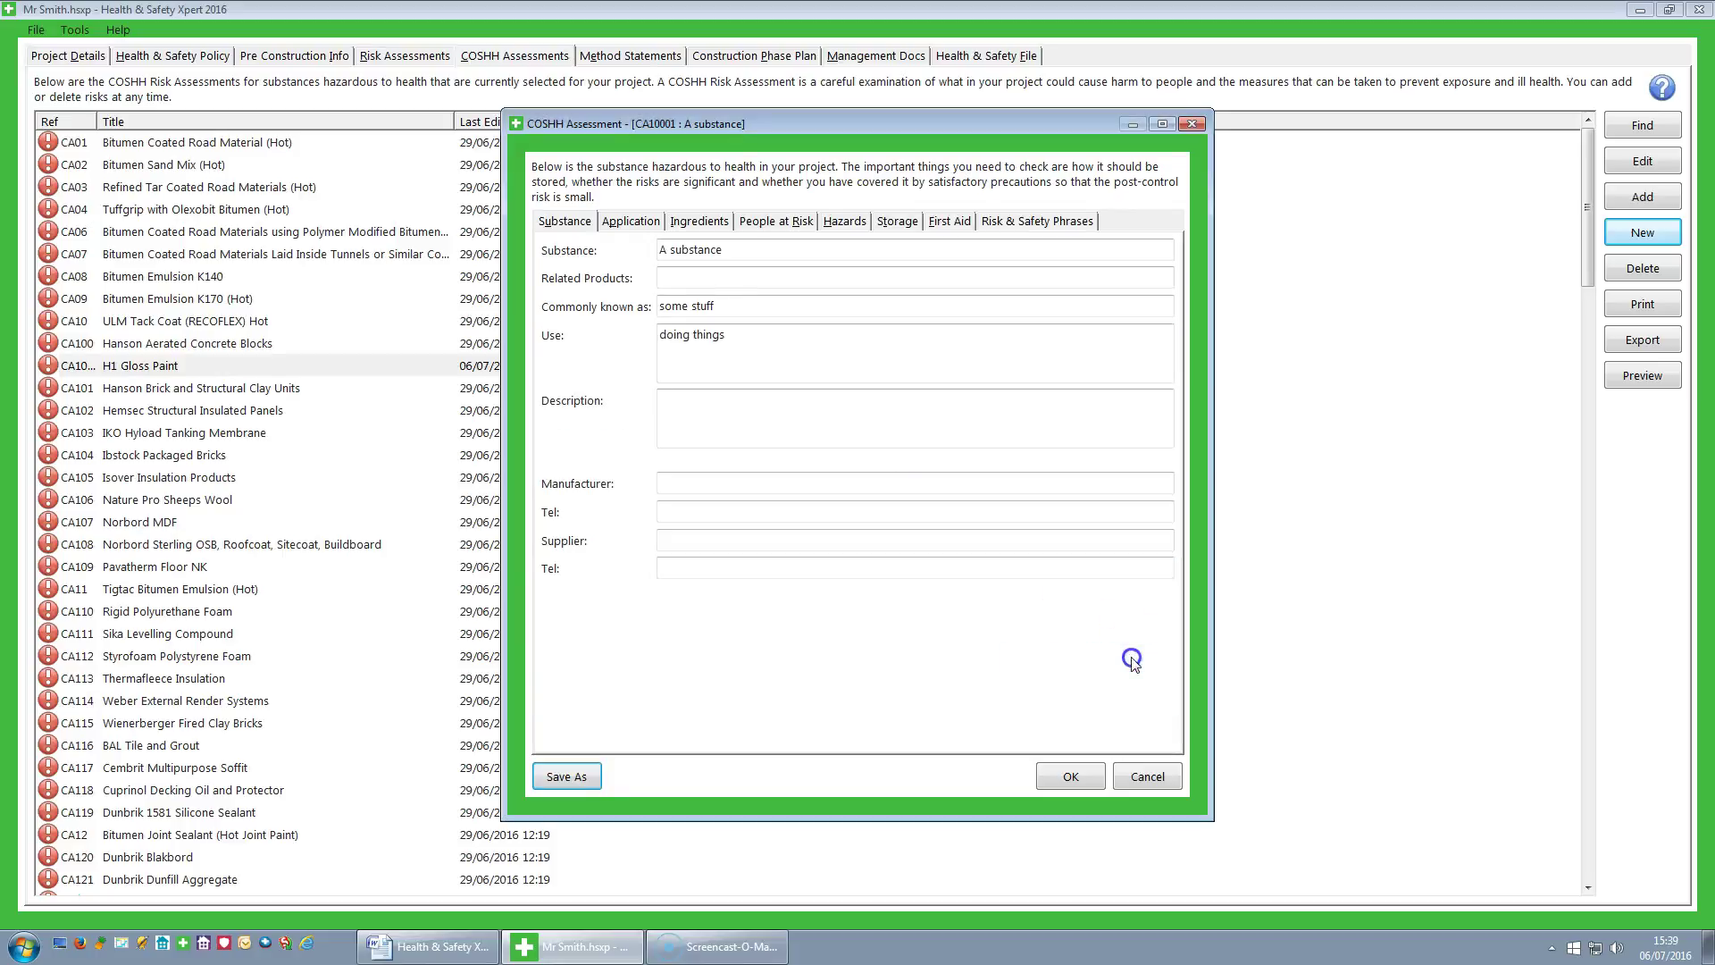
left_click(1145, 776)
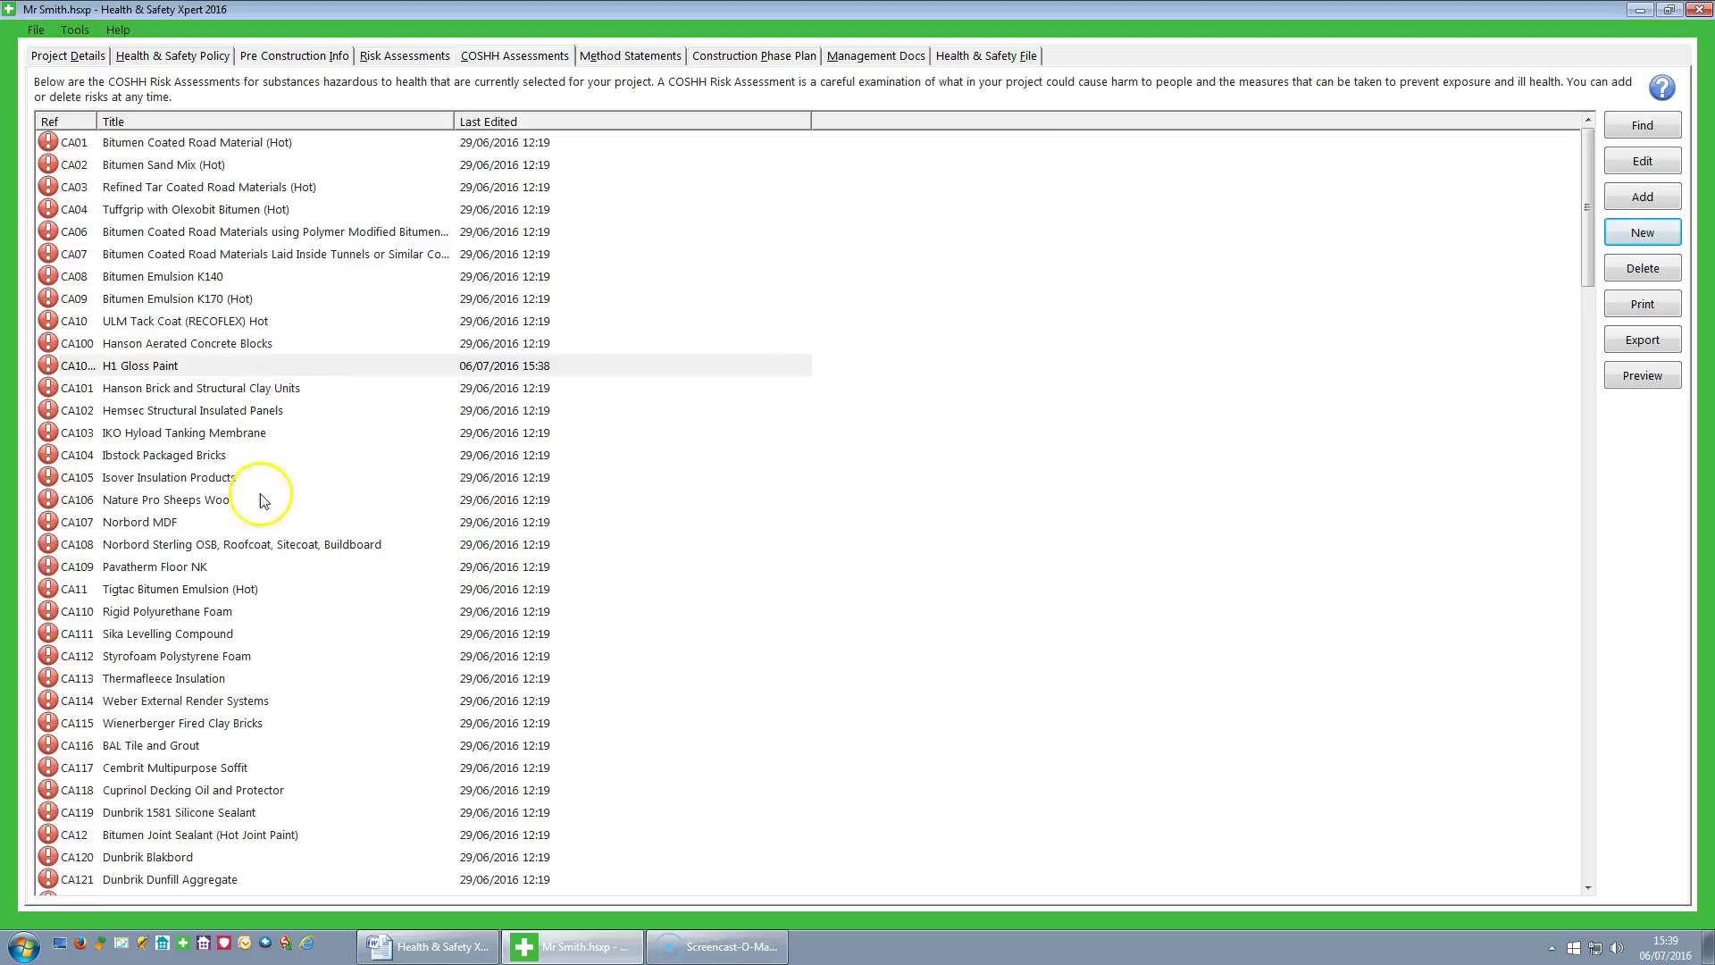
left_click(243, 542)
scroll(299, 497, "down", 7)
scroll(303, 500, "down", 20)
scroll(304, 503, "down", 1)
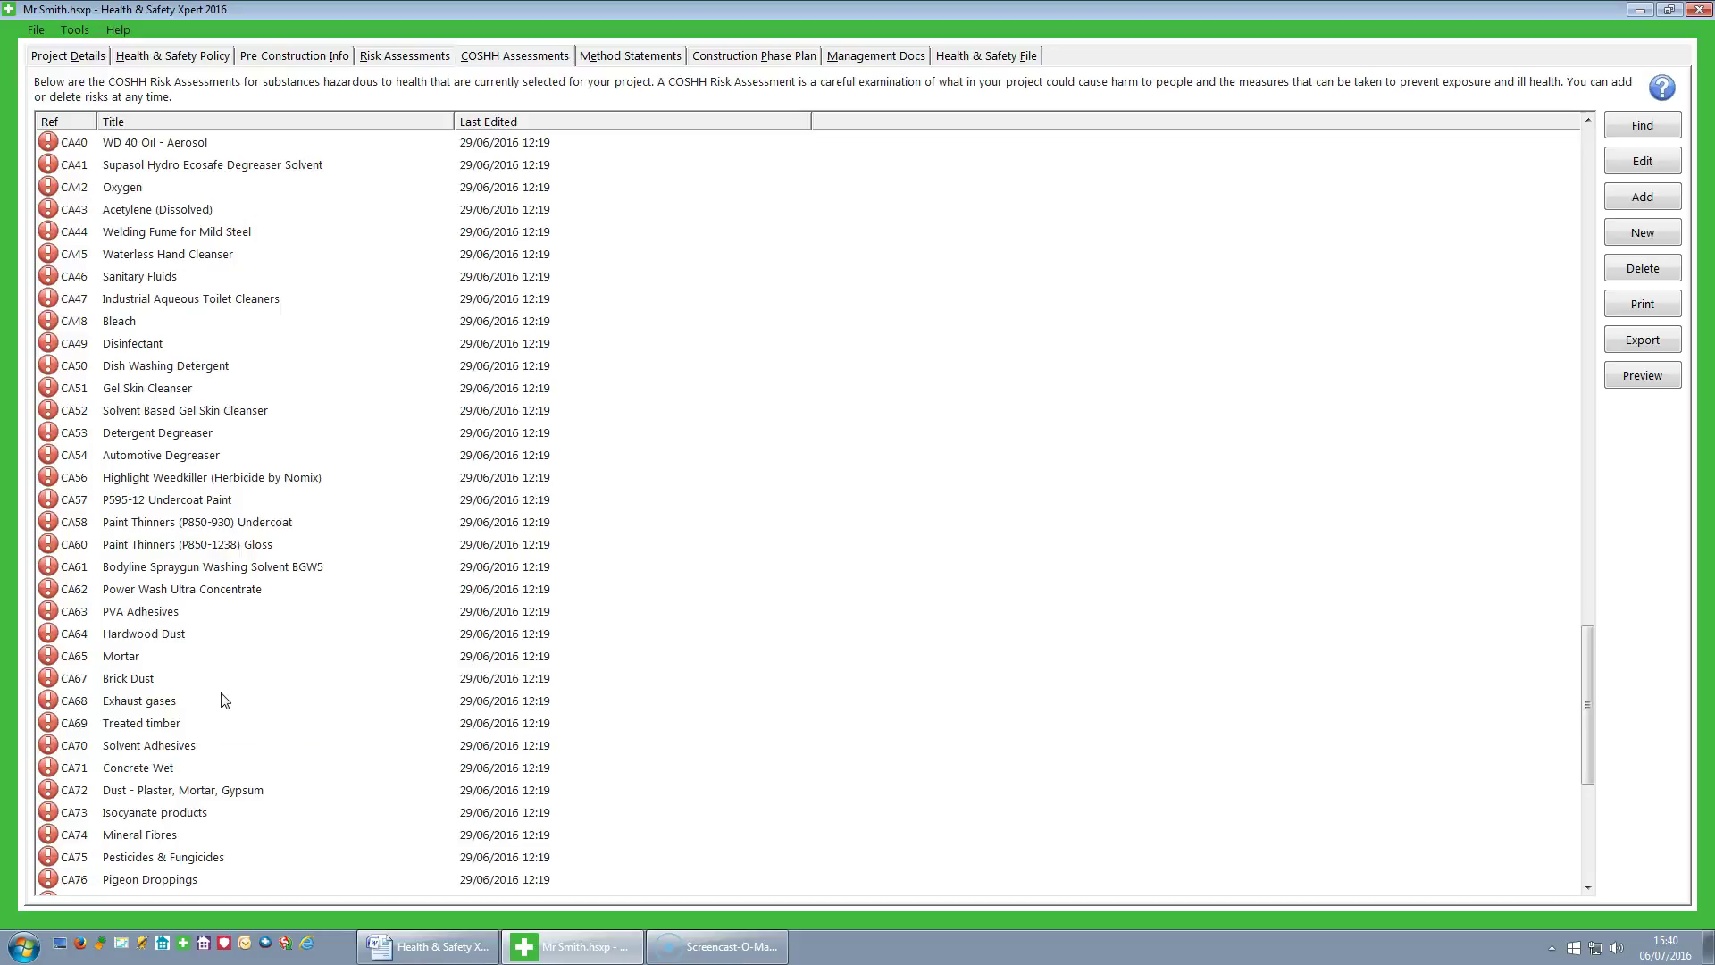
scroll(223, 702, "down", 1)
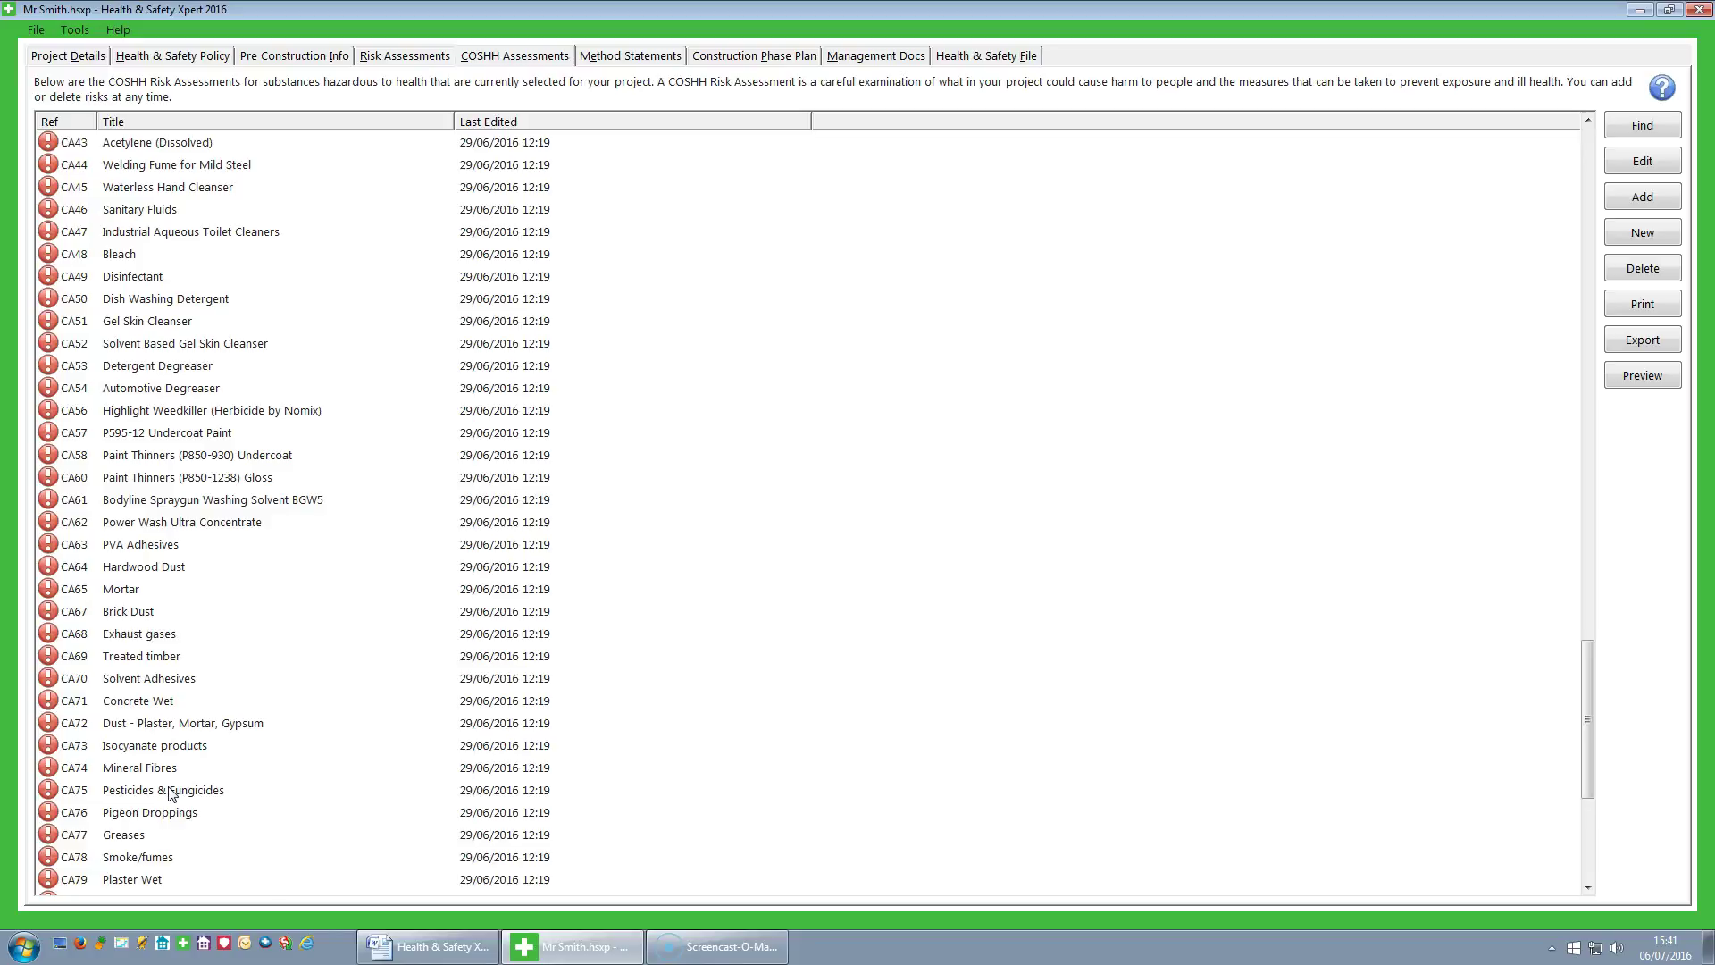
left_click(45, 908)
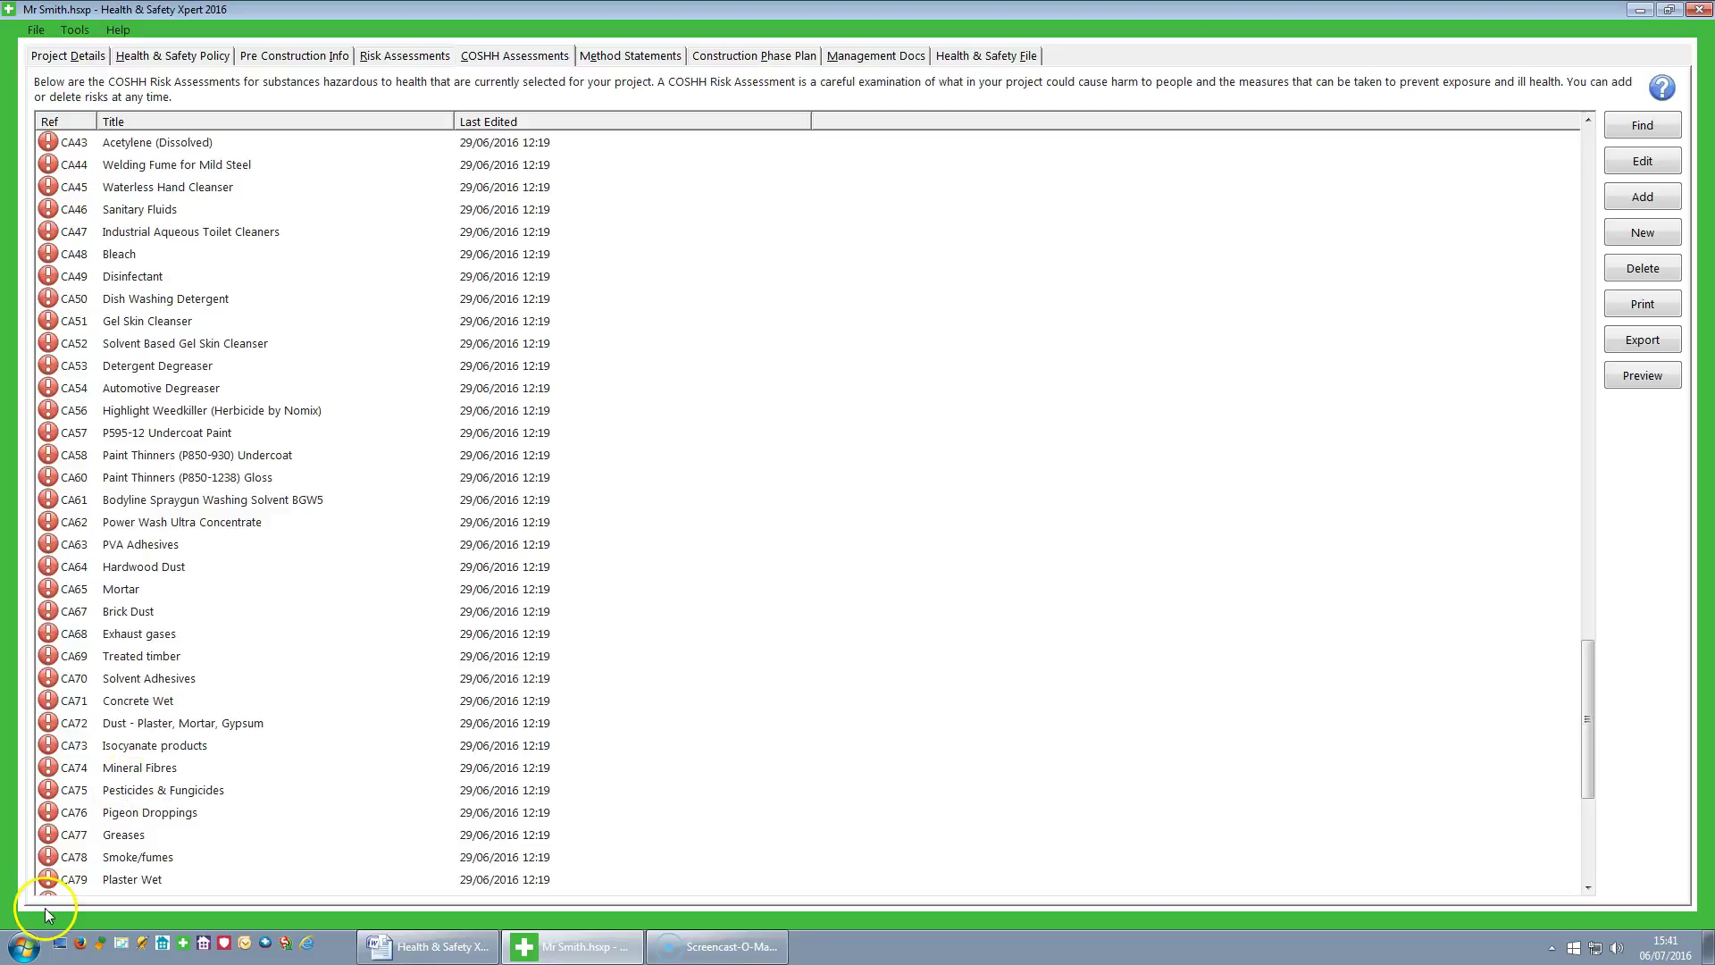